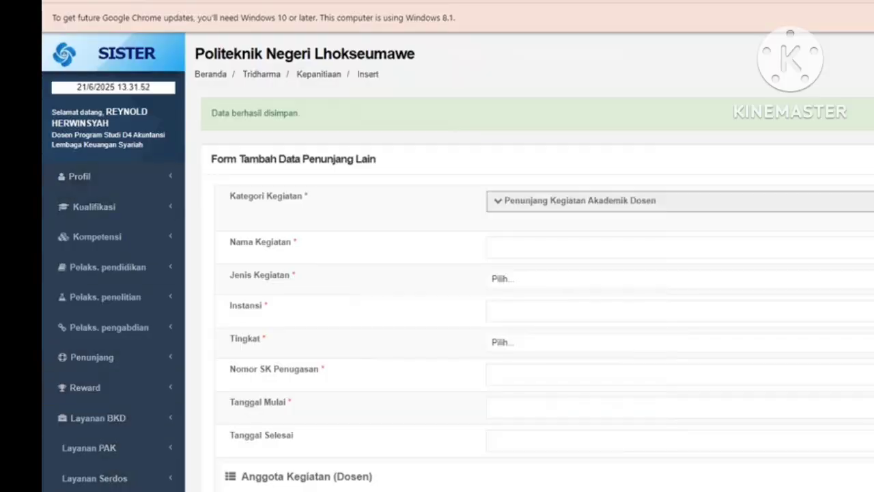
# Open the Pelaporan Kinerja report under Layanan Tukin and show the details of Periode Pelaporan Kinerja Tukin Gelombang 1 2025
pyautogui.scroll(-5, 95, 477)
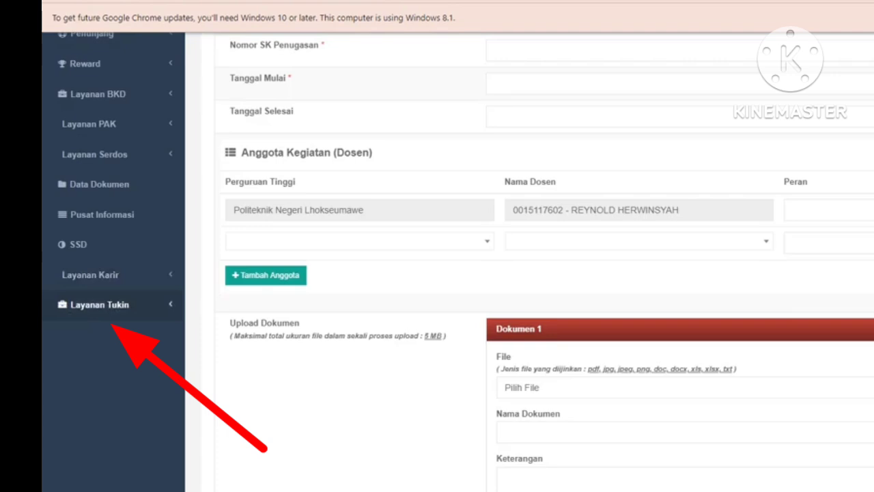
pyautogui.click(103, 304)
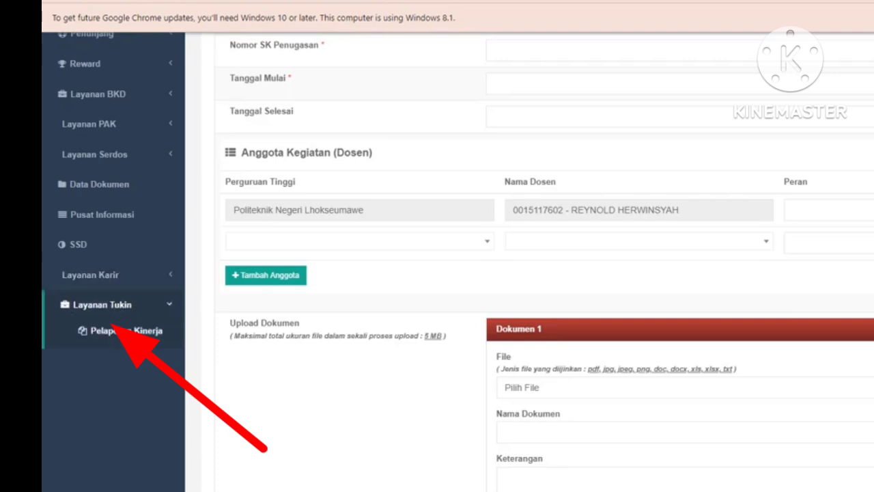
pyautogui.click(126, 331)
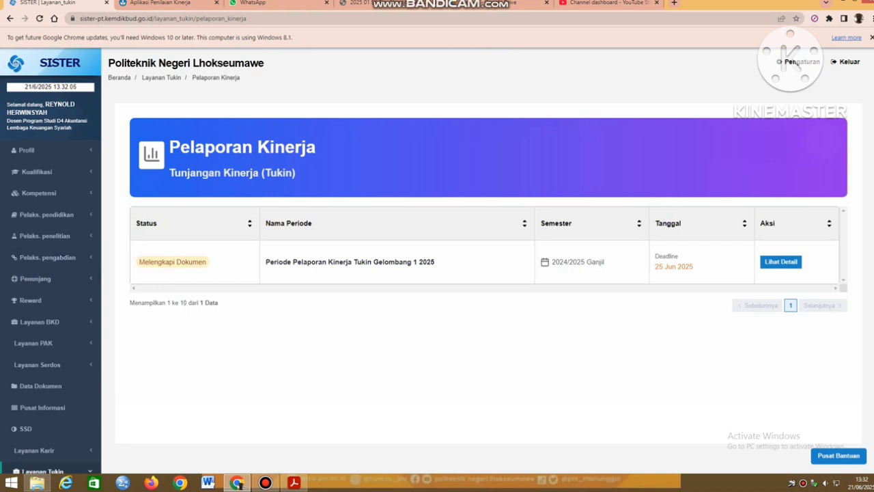
pyautogui.click(781, 261)
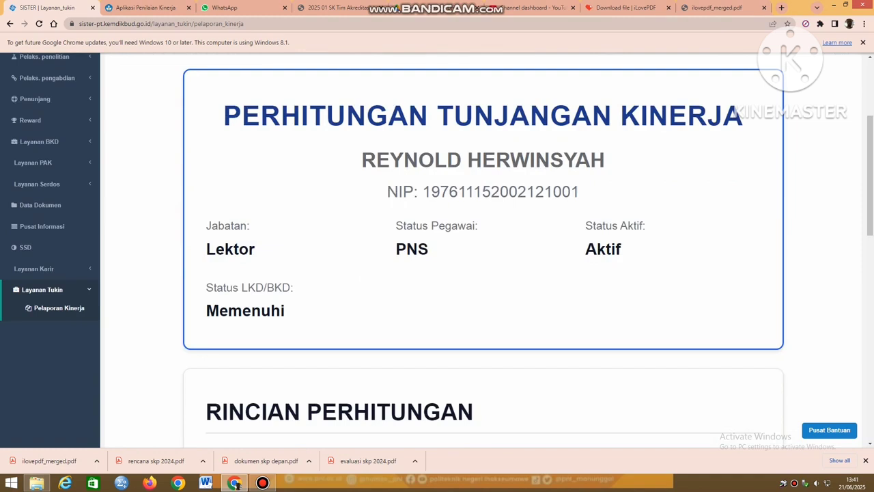
# Examine the Rincian Perhitungan breakdown of the performance allowance, especially the Kinerja Dasar and Kinerja Prestasi percentages
pyautogui.scroll(-3, 437, 246)
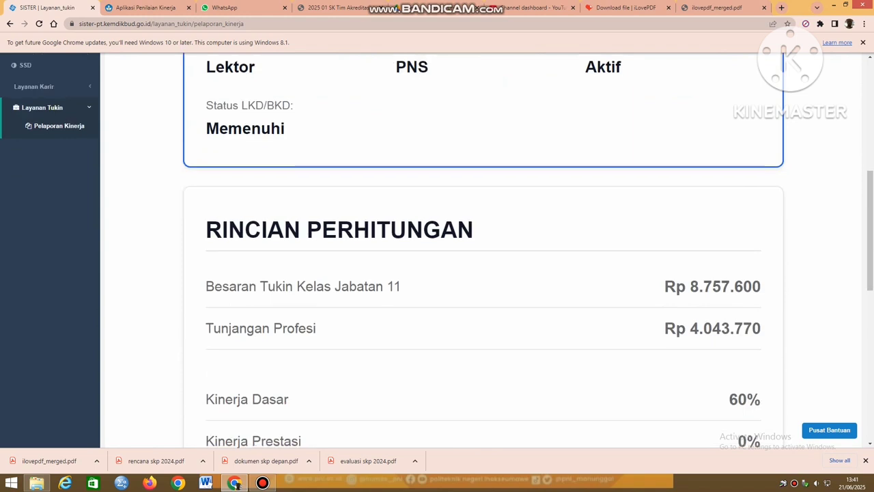
pyautogui.scroll(-2, 437, 246)
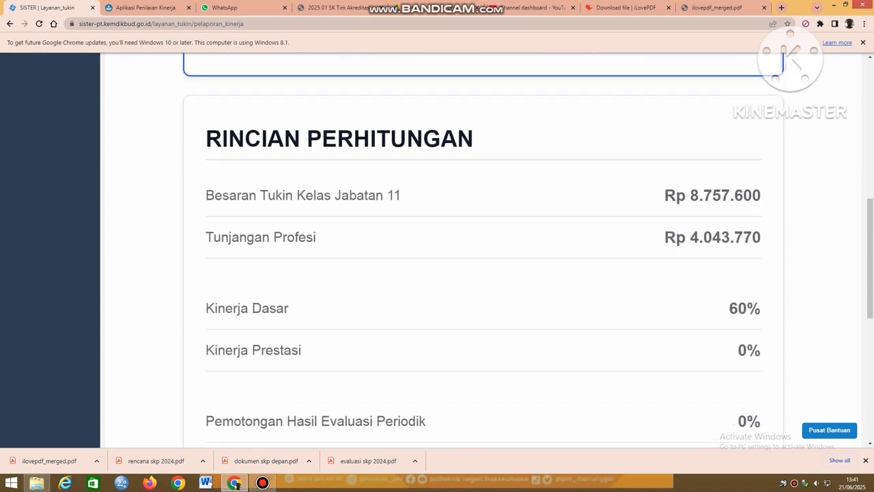
pyautogui.scroll(-2, 437, 245)
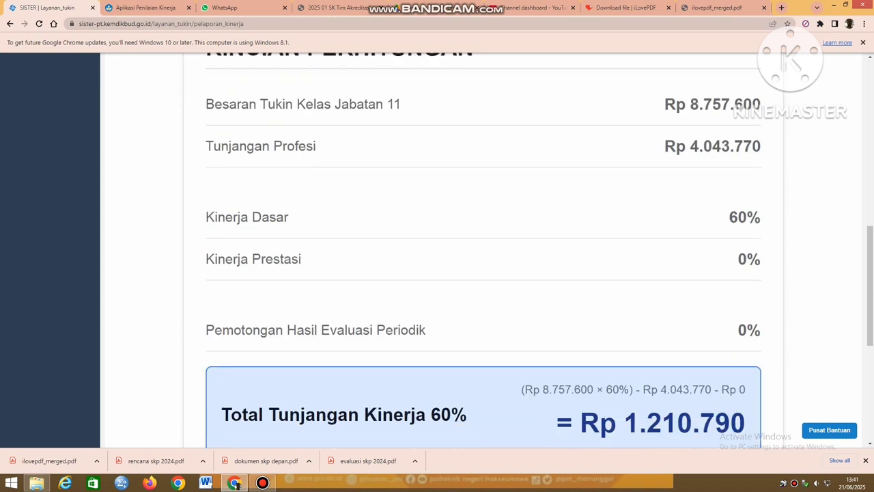
pyautogui.moveTo(729, 217); pyautogui.dragTo(760, 260)
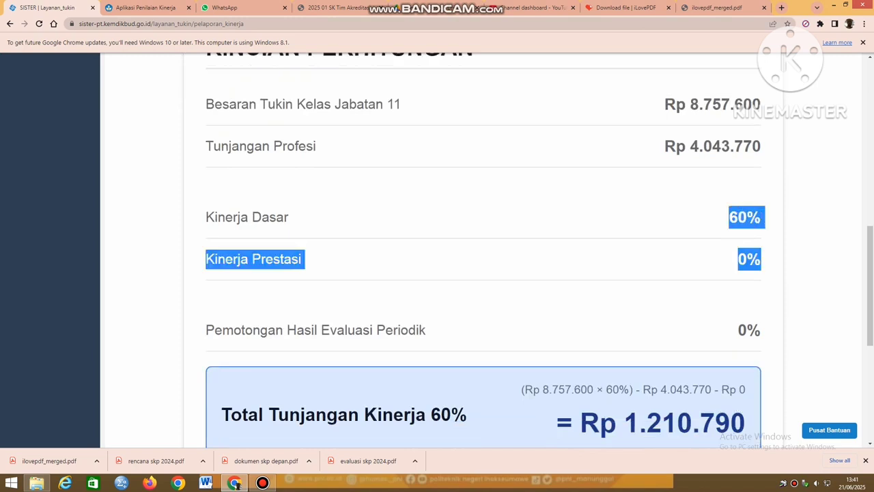
pyautogui.click(761, 260)
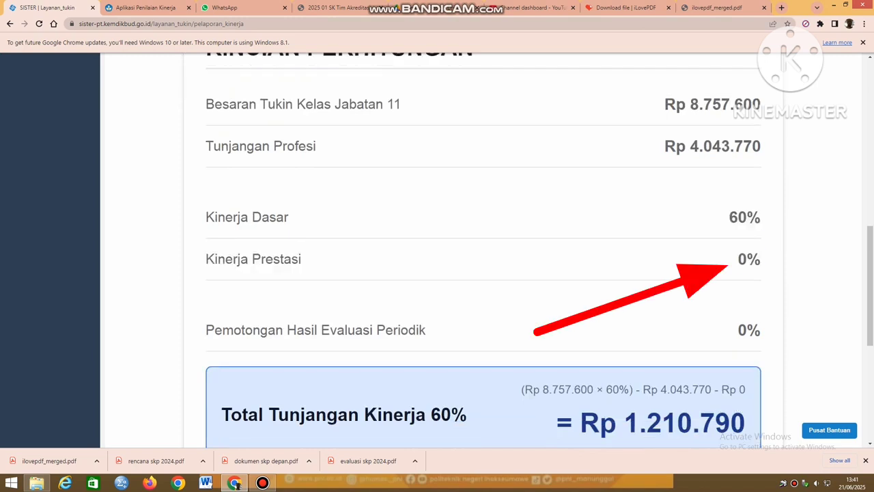
pyautogui.moveTo(729, 217); pyautogui.dragTo(760, 218)
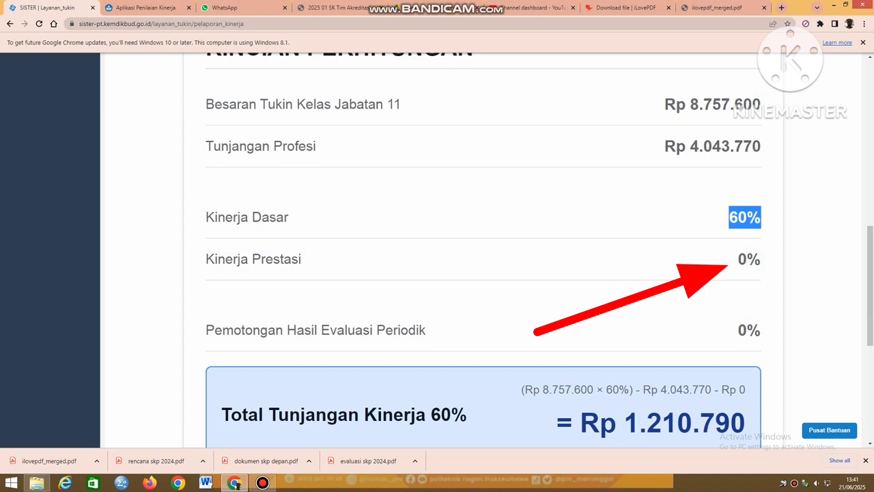
pyautogui.click(759, 220)
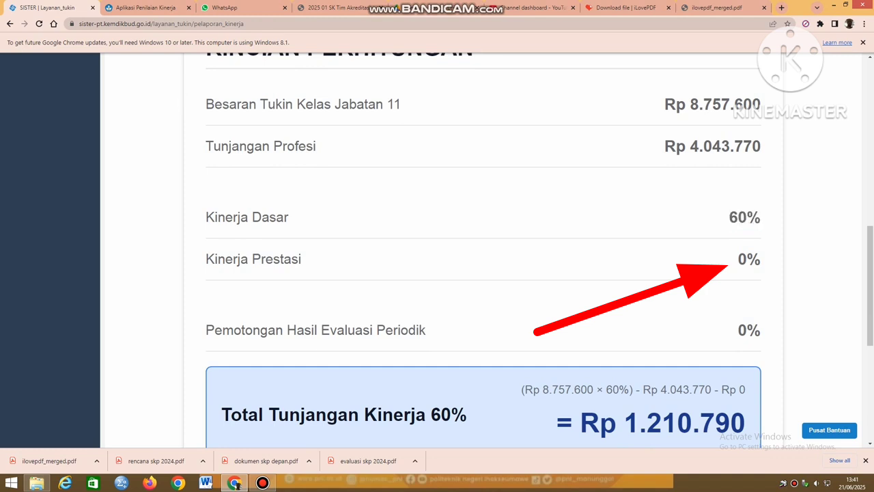
pyautogui.moveTo(738, 259); pyautogui.dragTo(761, 260)
pyautogui.click(759, 260)
pyautogui.scroll(-3, 482, 258)
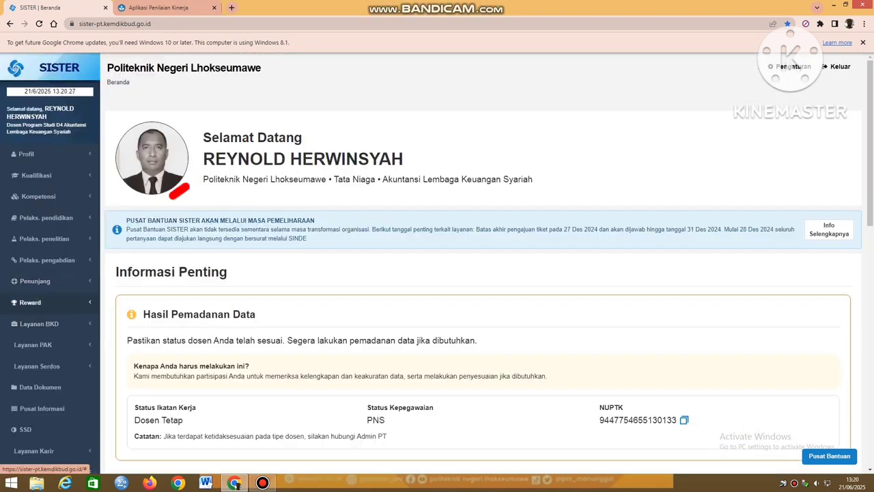
# Add a new Penunjang Lain record with the category Keanggotaan dalam tim penilai/ kegiatan lainnya dari kementerian
pyautogui.click(37, 281)
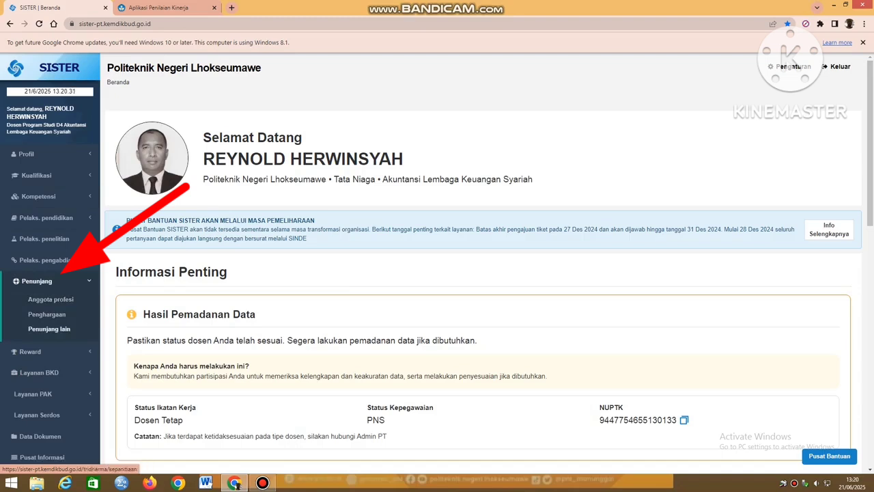
pyautogui.click(49, 329)
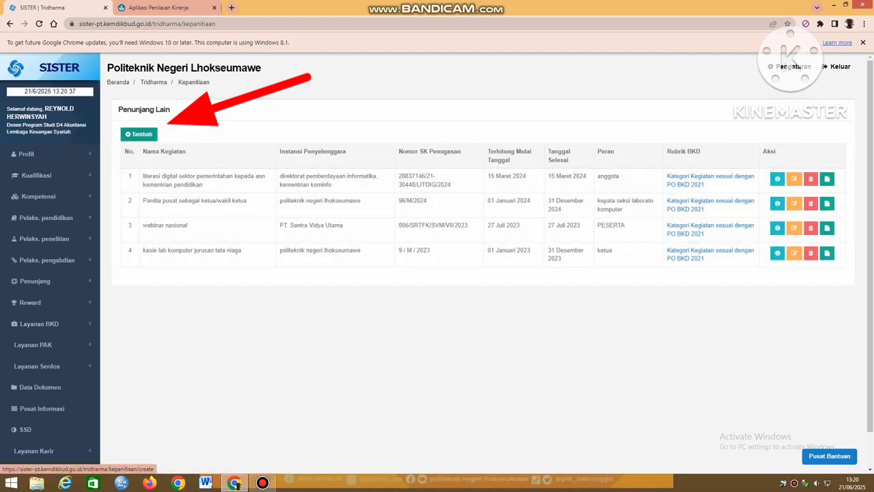
pyautogui.click(138, 134)
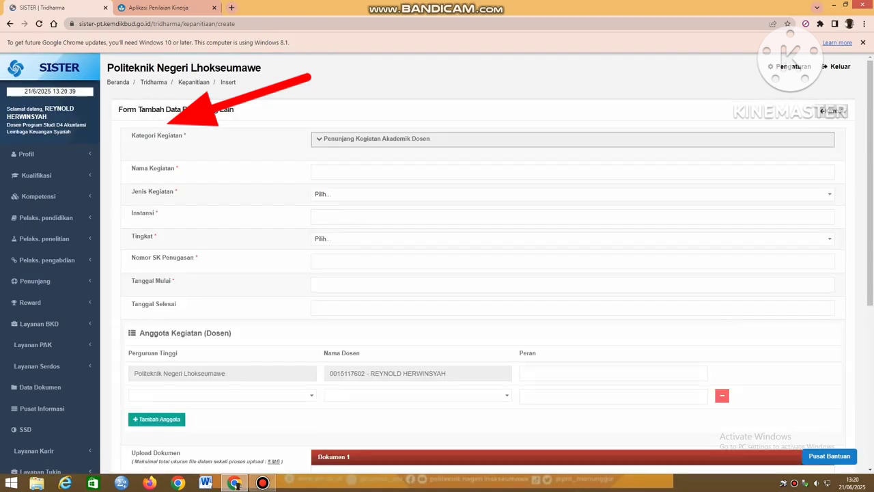
pyautogui.click(375, 139)
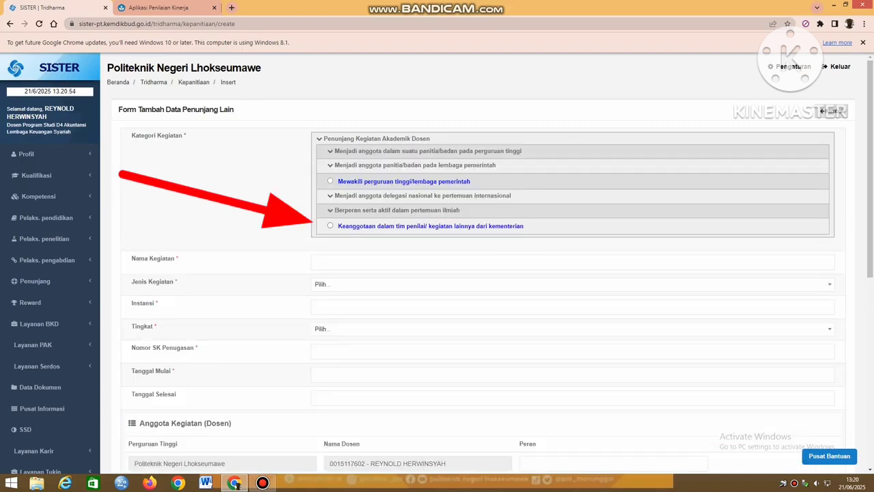
pyautogui.click(331, 226)
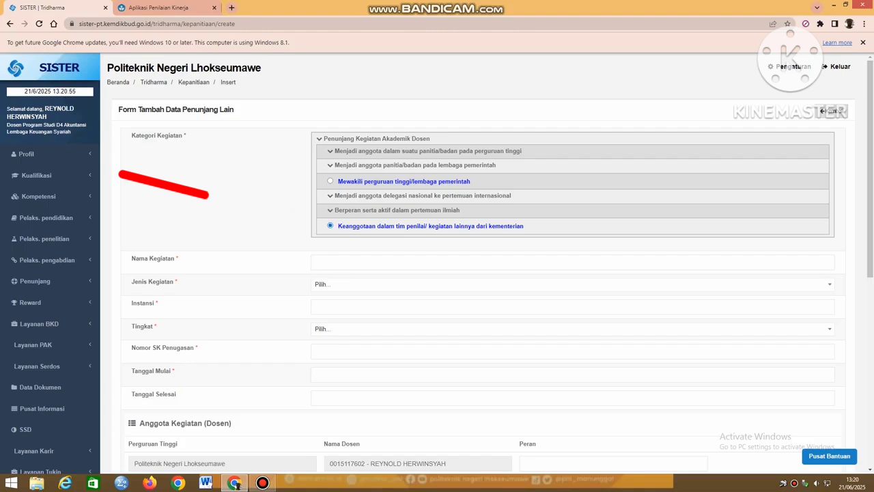
# Name the activity "Penetapan Tim Penyusun Borang Akreditasi Program Studi ALKS" and set its type to Panitia lainnya
pyautogui.scroll(-2, 478, 273)
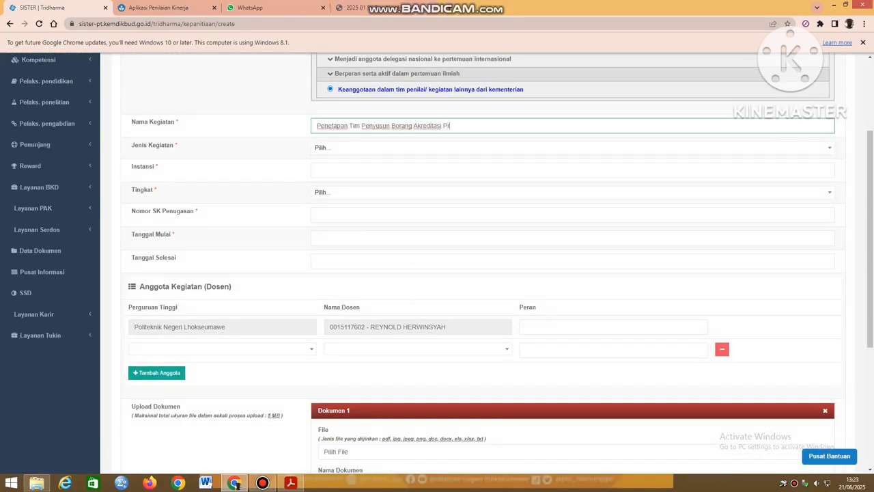
pyautogui.write('rogram Studi ALKS')
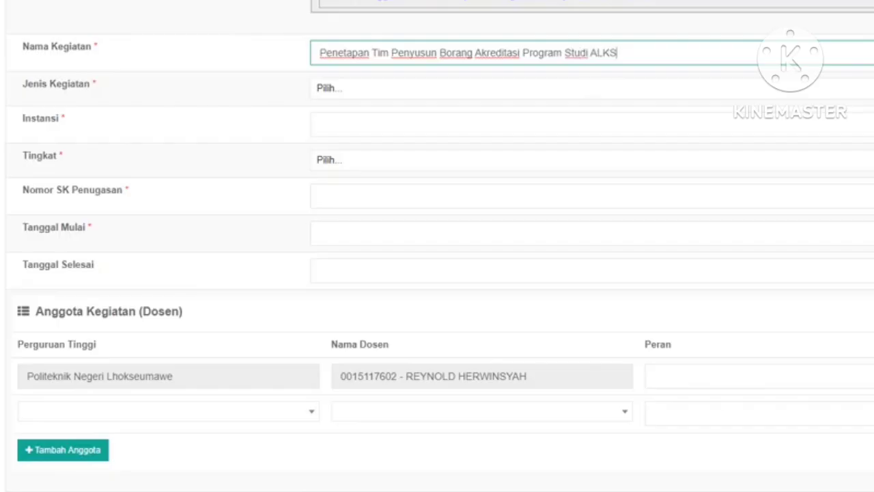
pyautogui.click(591, 89)
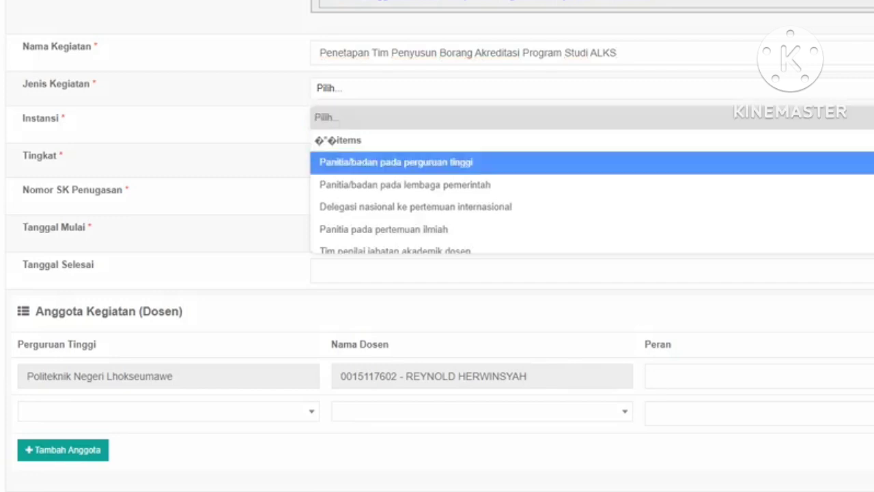
pyautogui.scroll(-1, 591, 185)
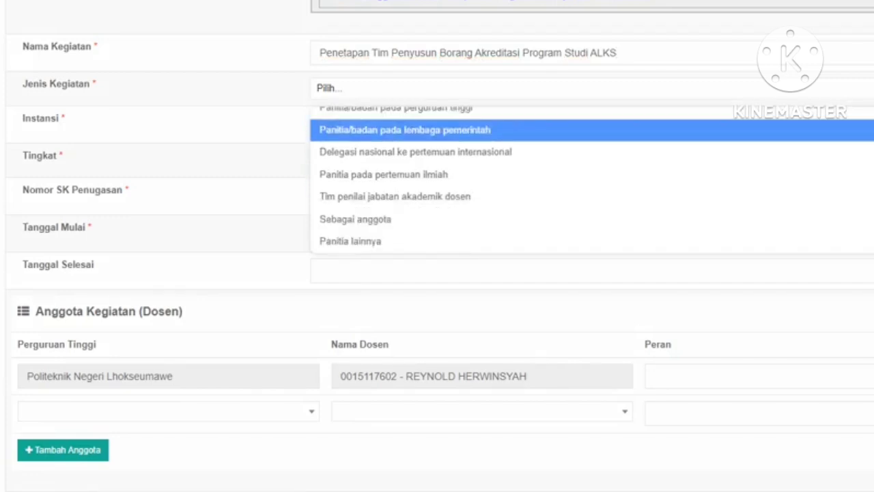
pyautogui.click(350, 241)
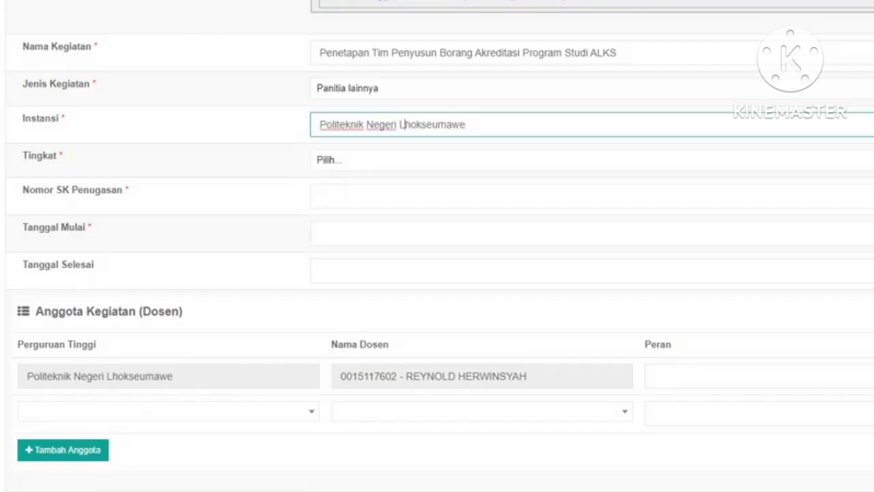
# Set the activity's level to Daerah and enter "Nomor 325 / M / 2025" as the assignment decree number
pyautogui.click(329, 159)
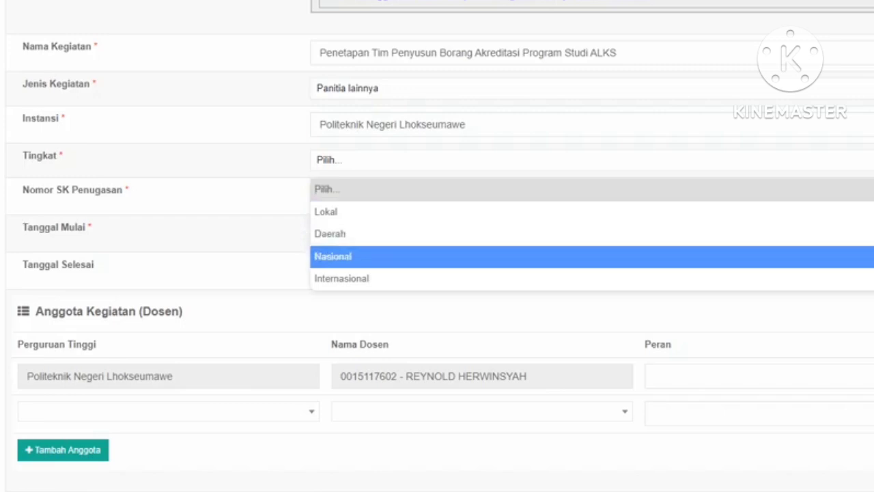
pyautogui.click(330, 234)
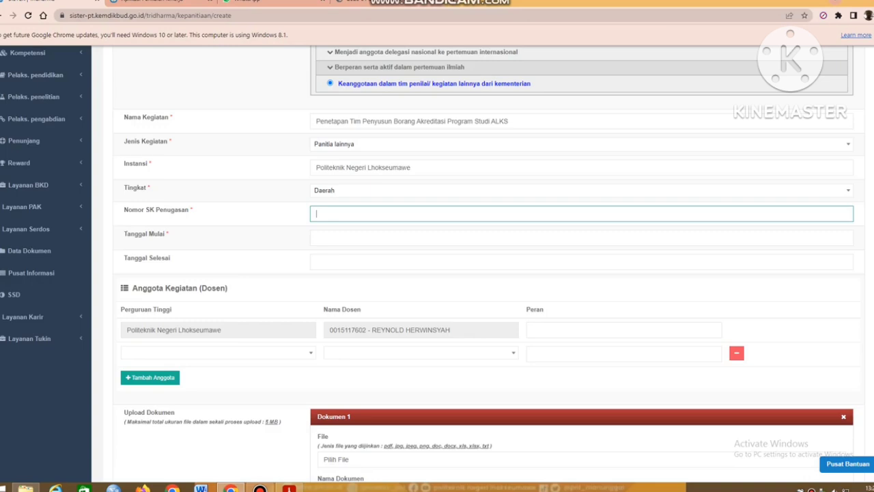
pyautogui.write('Nomor')
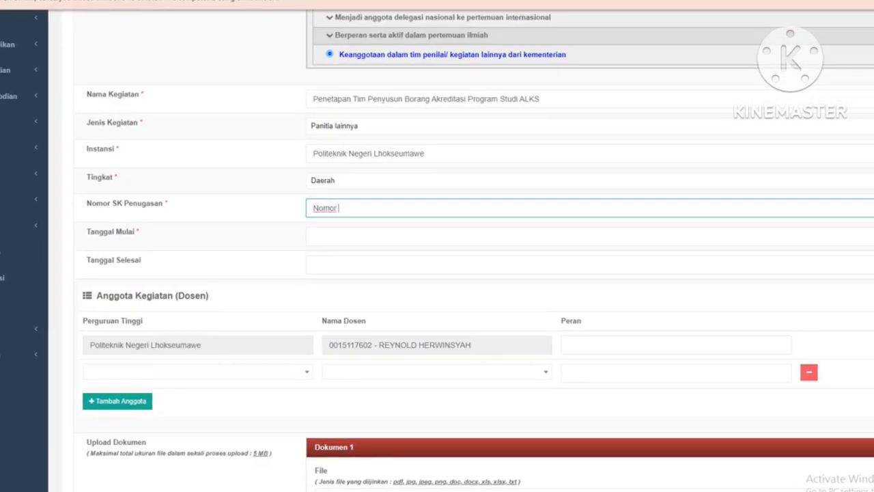
pyautogui.write(' 325')
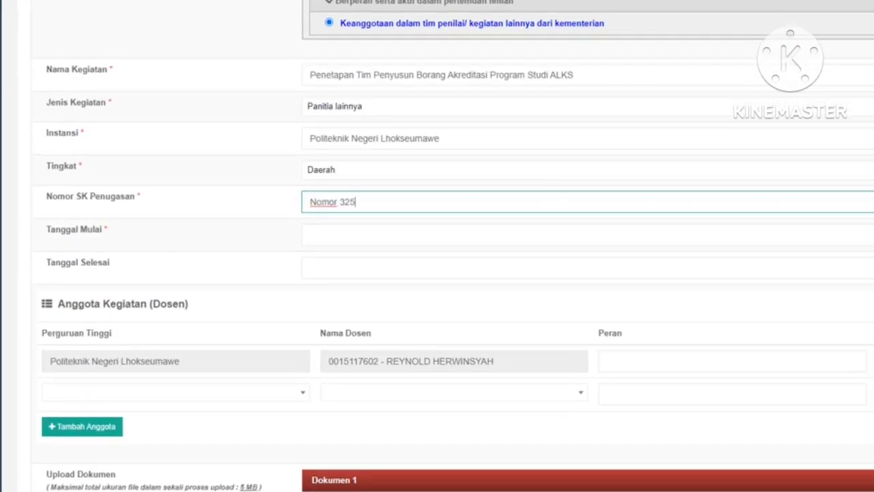
pyautogui.write(' M')
pyautogui.write(' / 202')
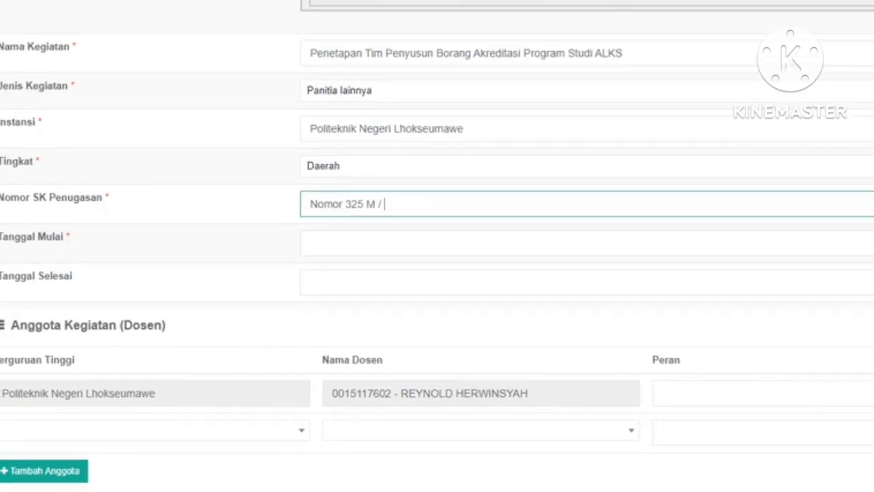
pyautogui.write('5')
pyautogui.click(363, 203)
pyautogui.write('/')
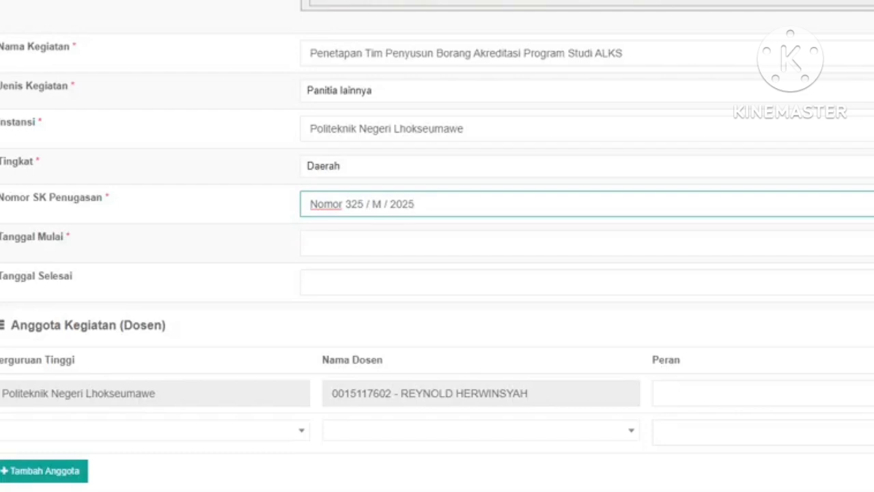
# Look through the decree PDF "2025 01 SK Tim Akreditasi ALKS_compressed.pdf" for the date needed in Tanggal Mulai
pyautogui.click(369, 243)
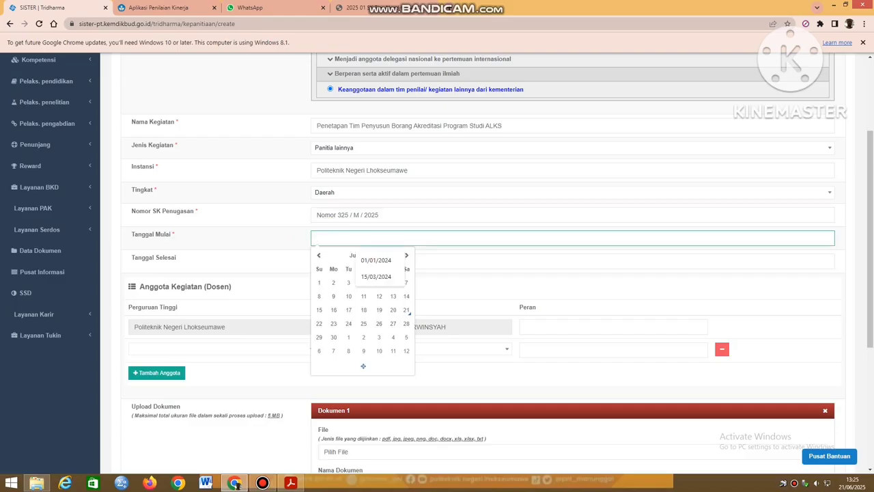
pyautogui.click(359, 8)
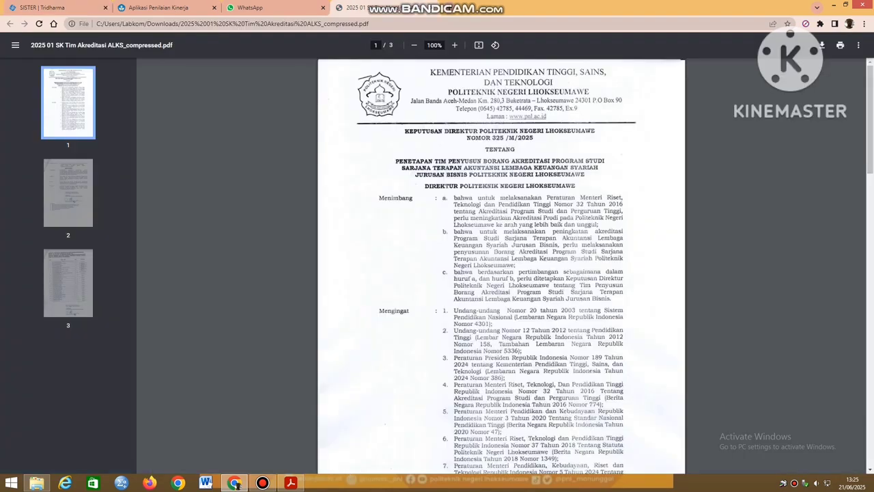
pyautogui.scroll(-7, 501, 266)
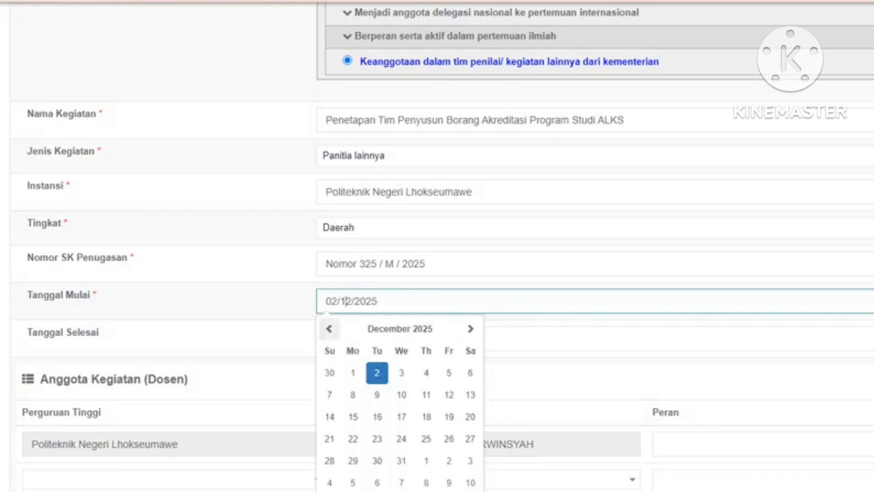
# Set the activity's start date (Tanggal Mulai) to 02/12/2024
pyautogui.click(328, 329)
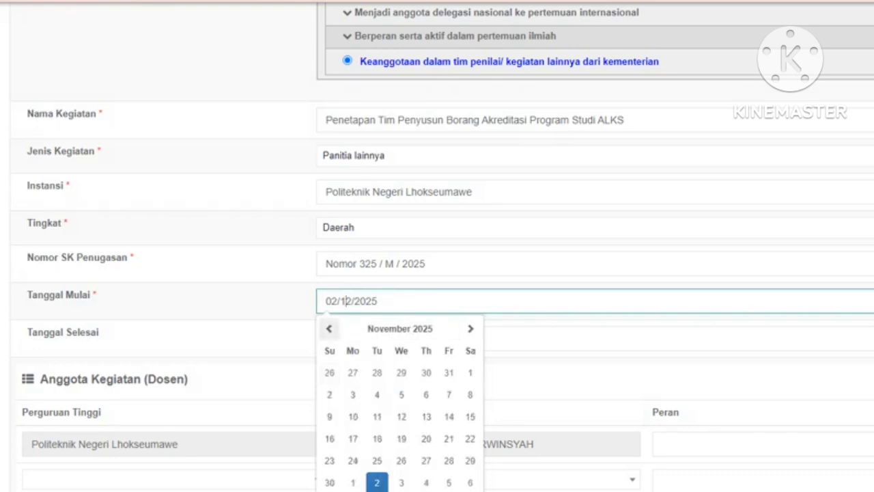
pyautogui.click(328, 328)
pyautogui.click(329, 328)
pyautogui.click(328, 328)
pyautogui.click(329, 328)
pyautogui.click(328, 328)
pyautogui.click(328, 328)
pyautogui.click(328, 328)
pyautogui.click(328, 328)
pyautogui.click(328, 328)
pyautogui.click(328, 328)
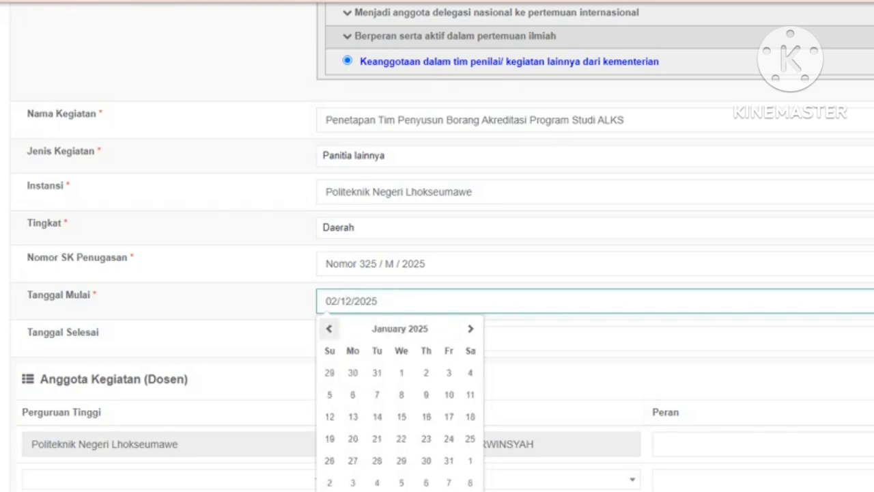
pyautogui.click(328, 328)
pyautogui.click(328, 328)
pyautogui.click(328, 328)
pyautogui.click(329, 328)
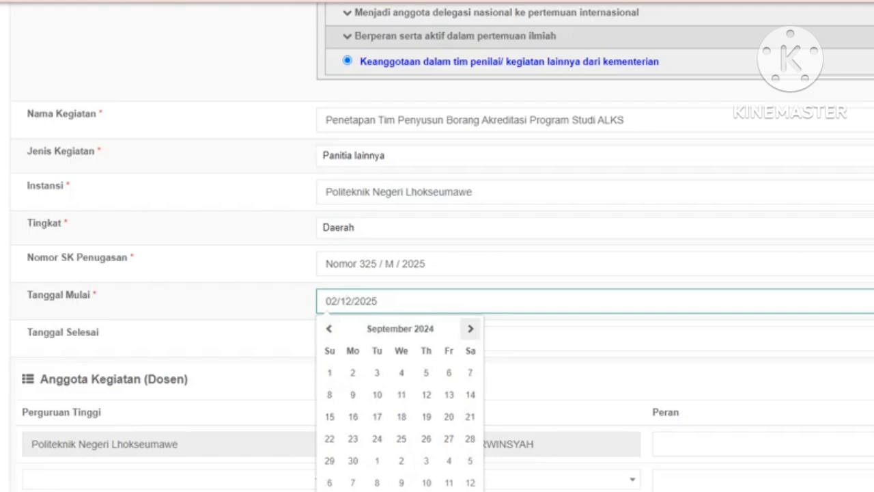
pyautogui.click(470, 329)
pyautogui.click(471, 328)
pyautogui.click(471, 328)
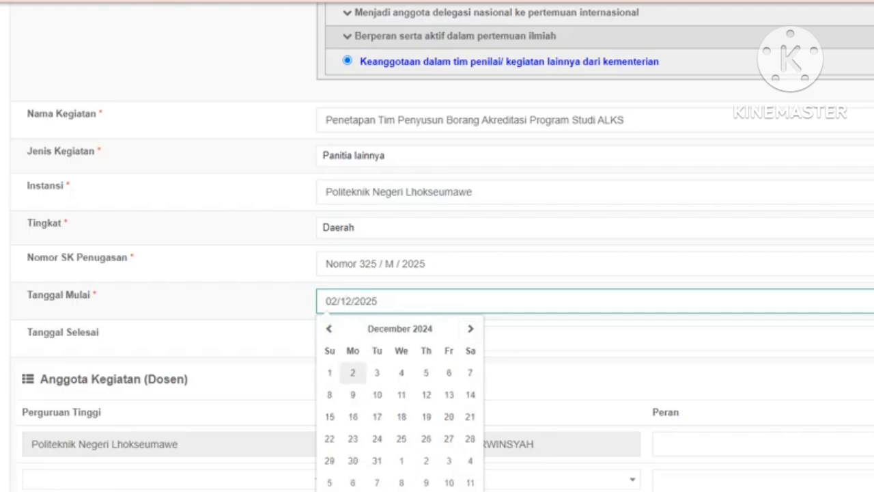
pyautogui.click(352, 372)
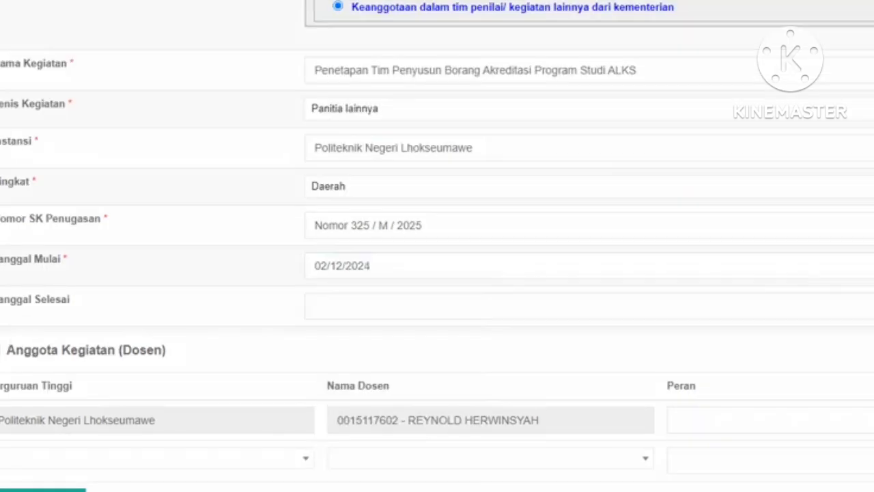
# Check the decree PDF for an end date, and set Tanggal Selesai to 31/07/2026
pyautogui.click(410, 307)
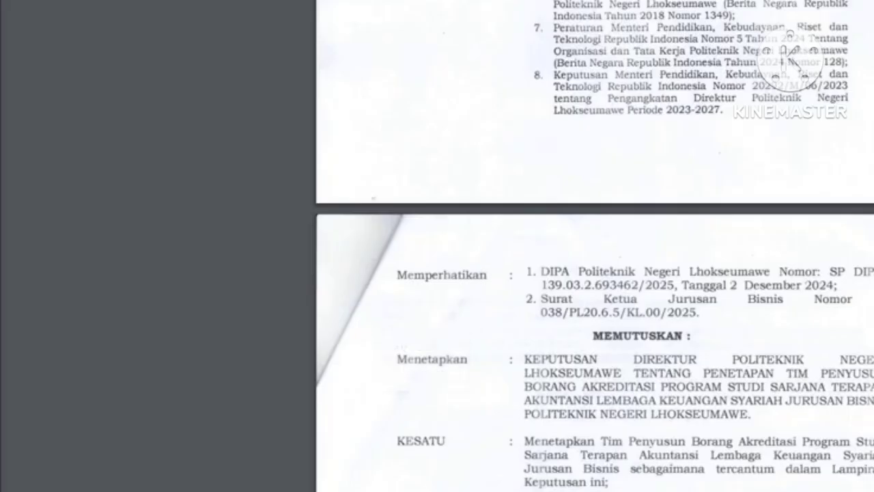
pyautogui.scroll(-10, 594, 245)
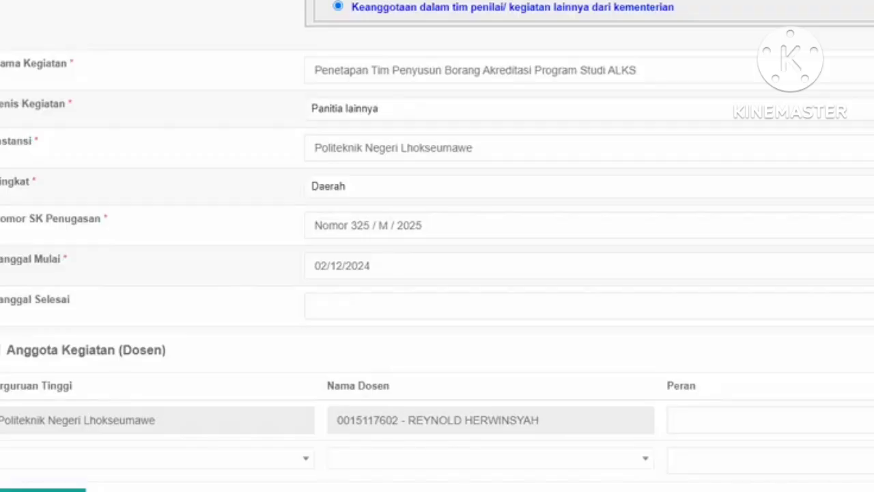
pyautogui.click(315, 306)
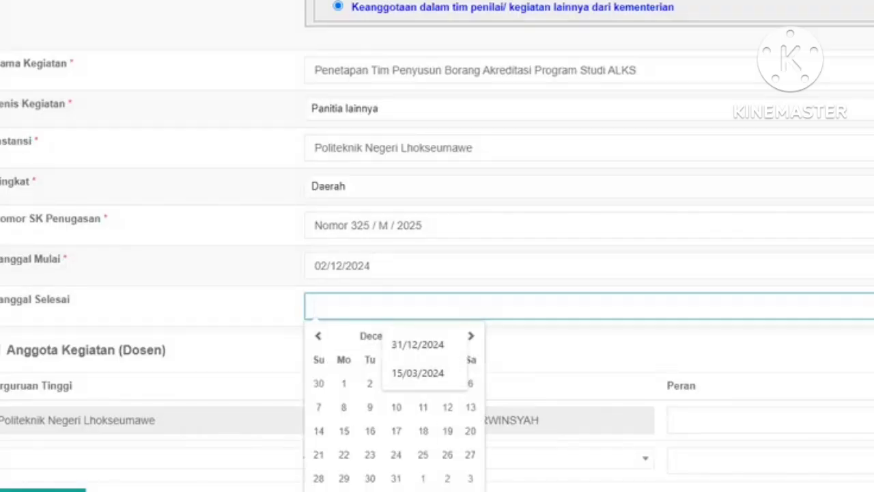
pyautogui.click(470, 335)
pyautogui.click(470, 336)
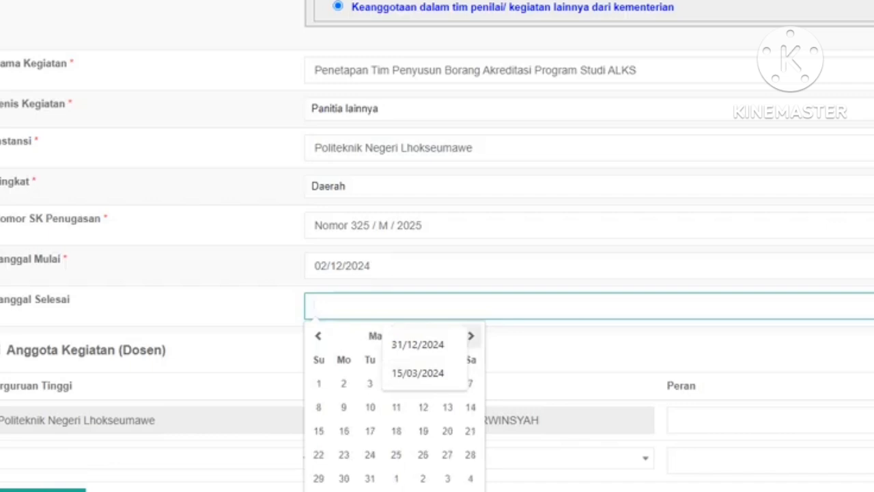
pyautogui.click(470, 335)
pyautogui.click(471, 335)
pyautogui.click(470, 336)
pyautogui.click(470, 335)
pyautogui.click(470, 335)
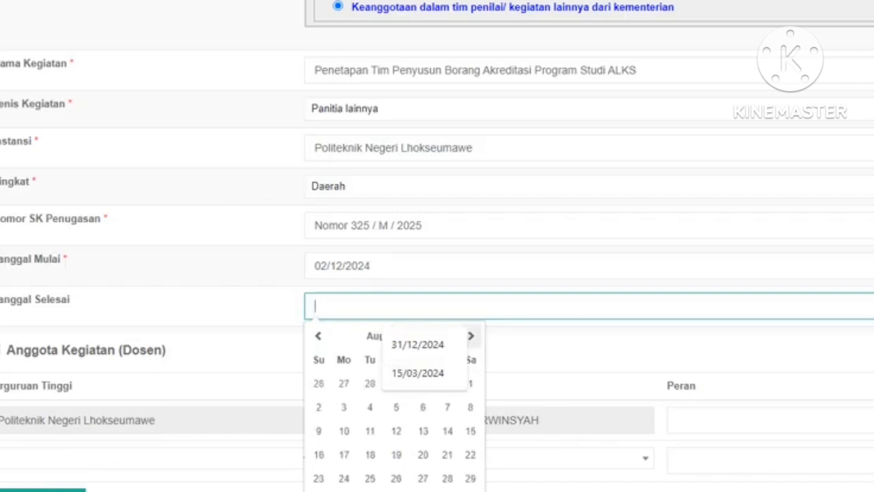
pyautogui.click(318, 335)
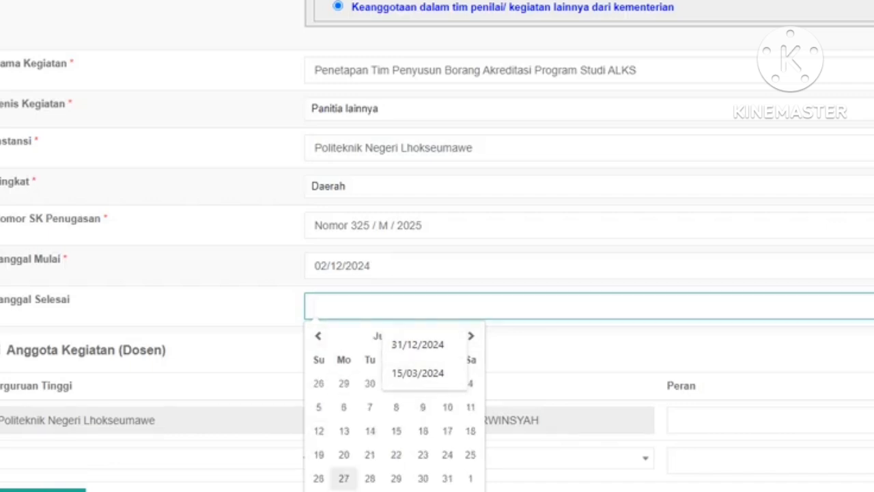
pyautogui.click(447, 478)
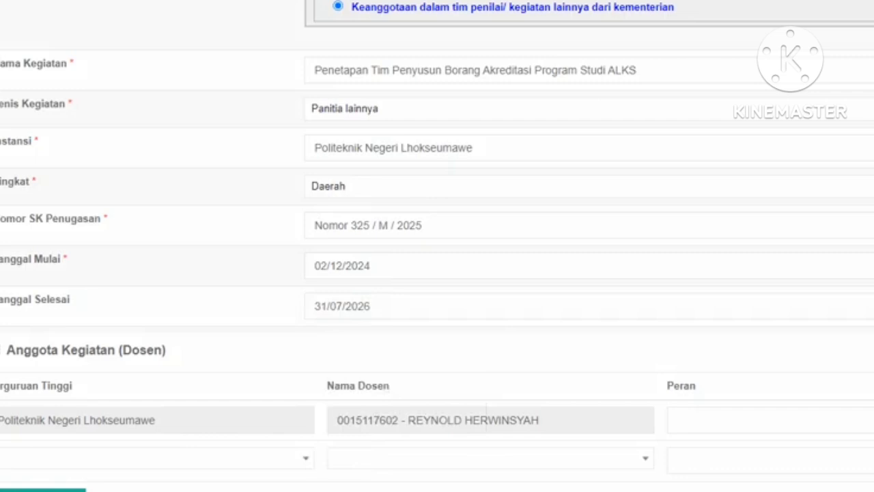
# Change the activity's end date (Tanggal Selesai) to 31/07/2025
pyautogui.click(335, 305)
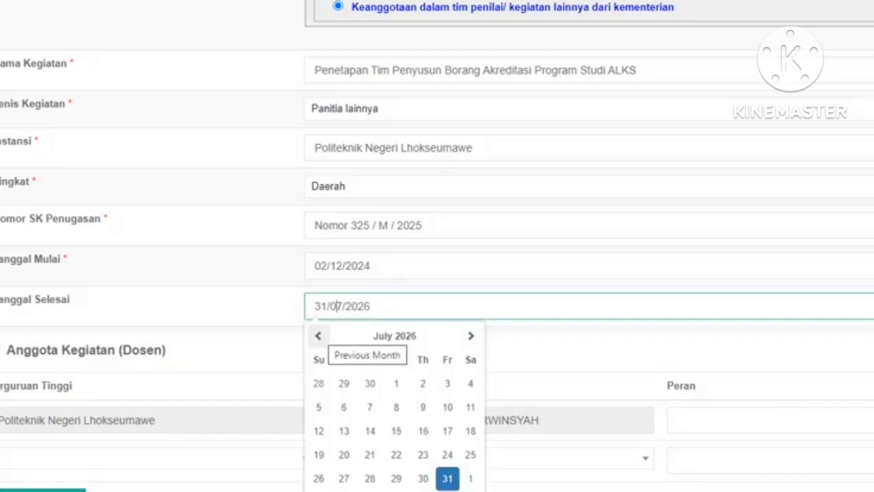
pyautogui.click(317, 335)
pyautogui.click(317, 335)
pyautogui.click(317, 335)
pyautogui.click(318, 335)
pyautogui.click(318, 336)
pyautogui.click(318, 335)
pyautogui.click(317, 336)
pyautogui.click(317, 335)
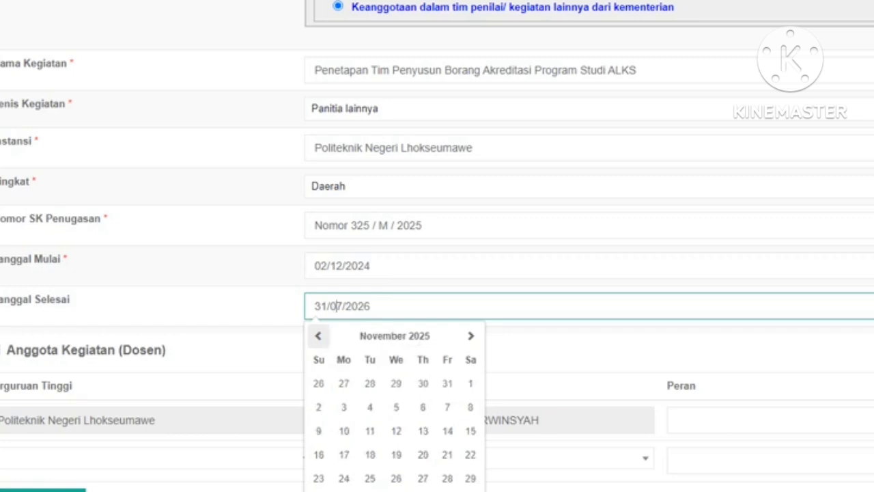
pyautogui.click(317, 335)
pyautogui.click(317, 335)
pyautogui.click(318, 335)
pyautogui.click(318, 335)
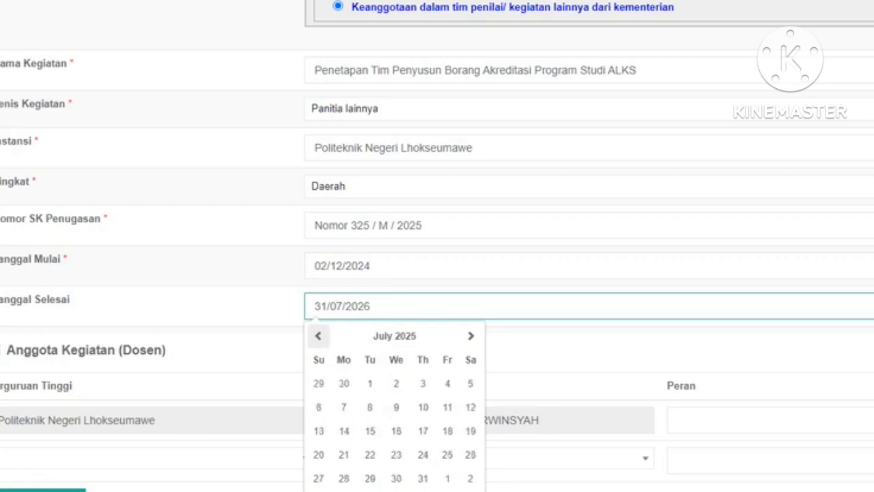
pyautogui.click(423, 478)
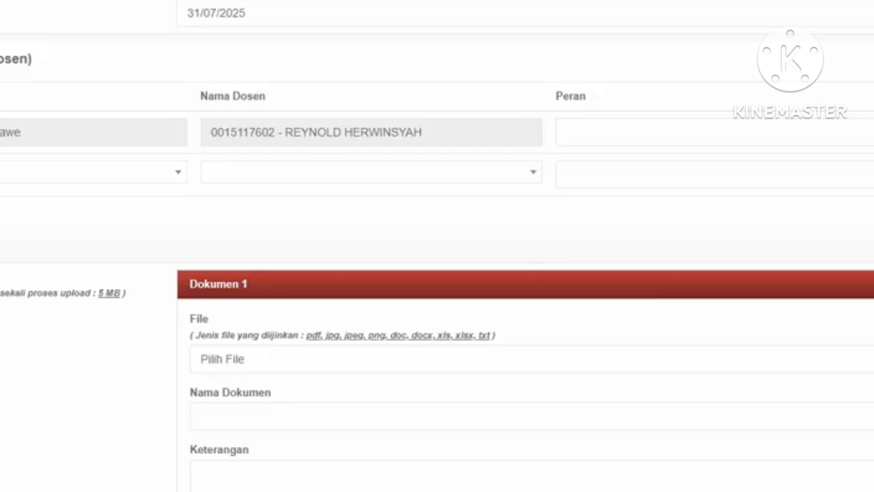
# Enter "anggota" as the role (Peran) of the lecturer already listed under Anggota Kegiatan (Dosen)
pyautogui.click(710, 132)
pyautogui.click(667, 202)
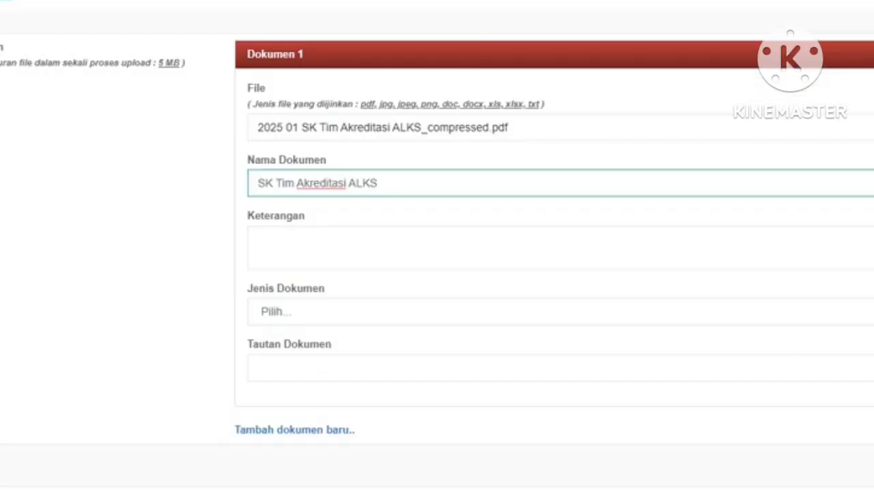
# Copy the document name "SK Tim Akreditasi ALKS" into the Keterangan of Dokumen 1
pyautogui.click(258, 240)
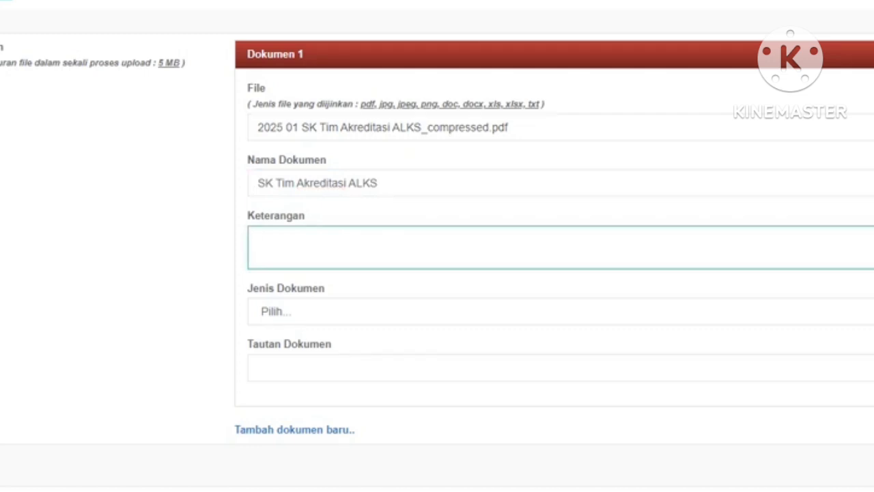
pyautogui.moveTo(380, 182); pyautogui.dragTo(255, 183)
pyautogui.hotkey('ctrl', 'c')
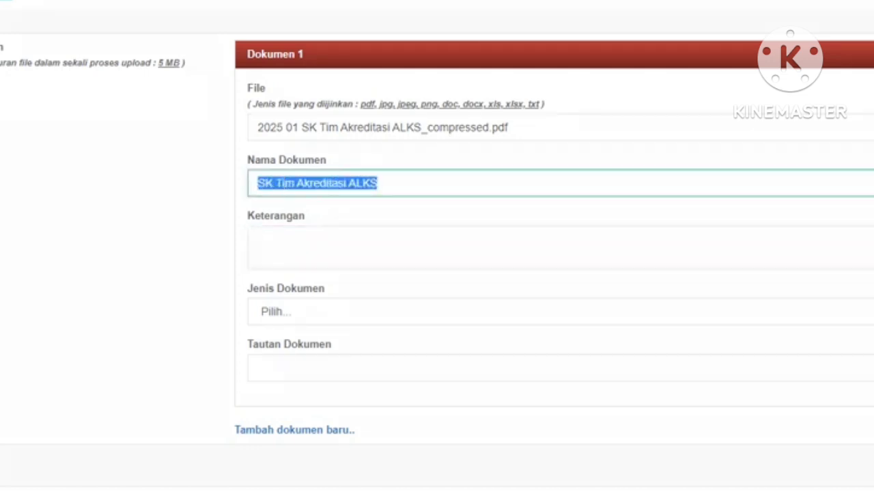
pyautogui.press('Tab')
pyautogui.hotkey('ctrl', 'v')
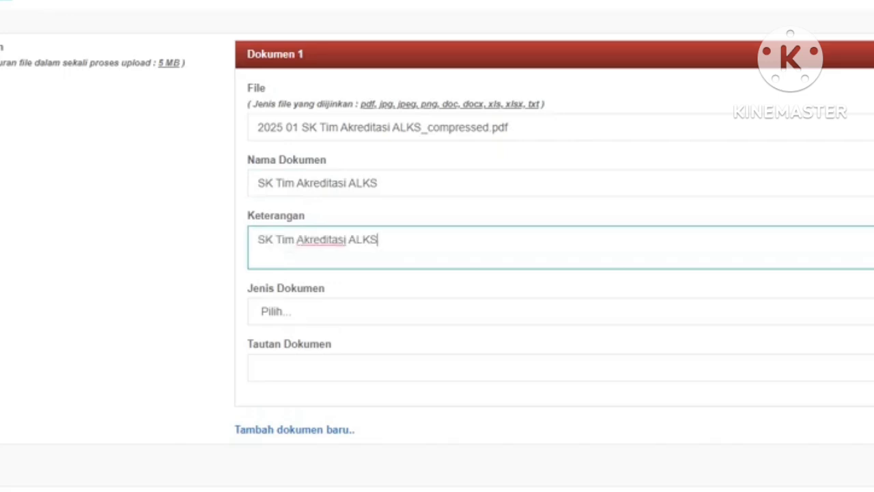
# Set the Jenis Dokumen of Dokumen 1 to SK Penugasan
pyautogui.click(314, 311)
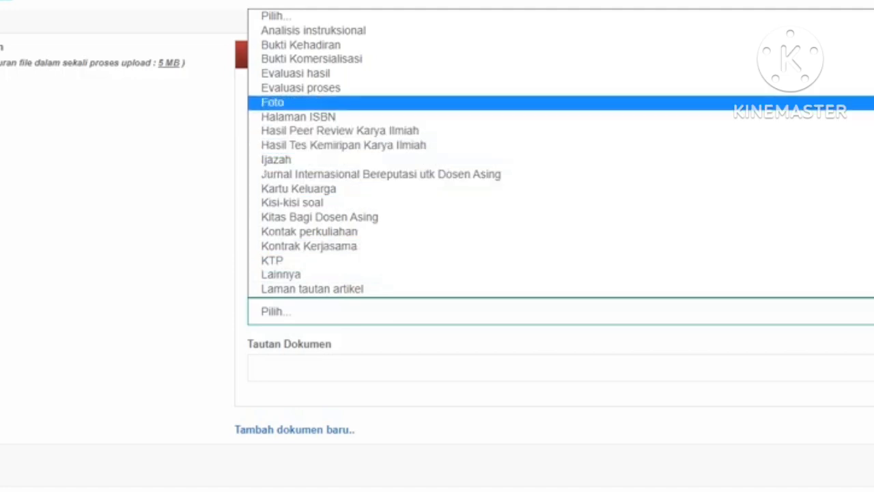
pyautogui.scroll(-4, 321, 63)
pyautogui.scroll(-7, 383, 205)
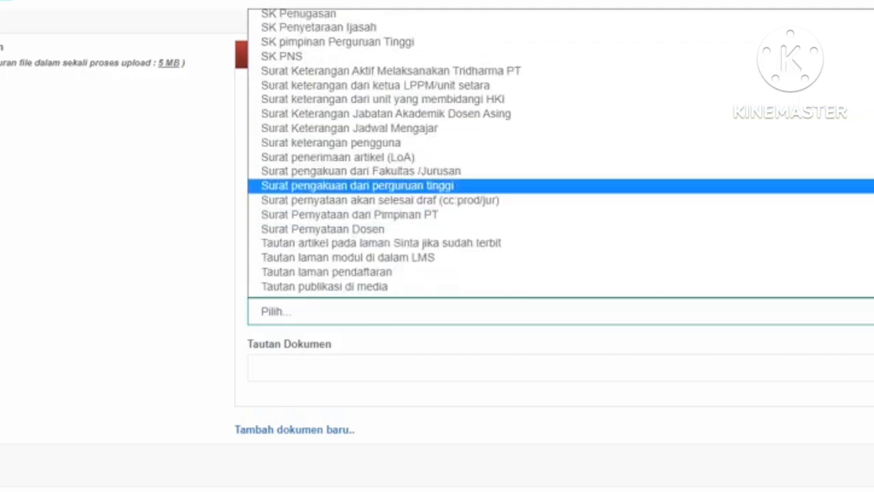
pyautogui.click(299, 14)
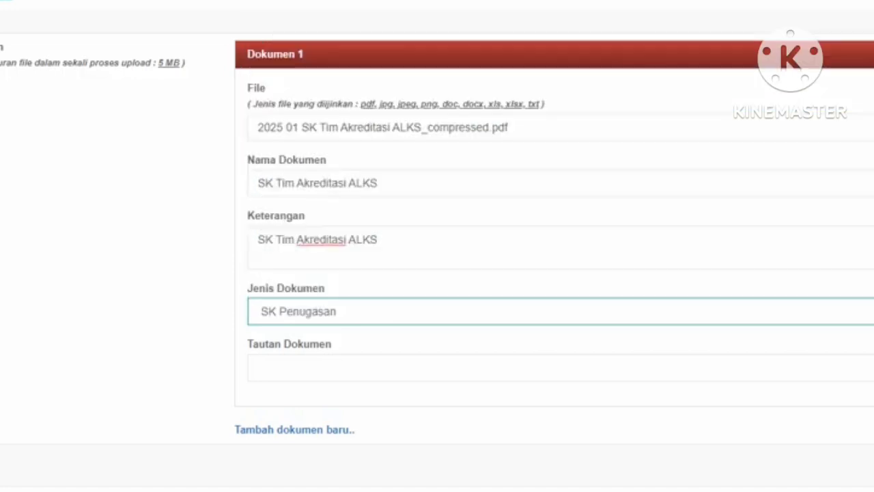
# Switch to Google Drive in a new browser tab and upload the ALKS accreditation decree PDF to the kampus folder
pyautogui.click(328, 367)
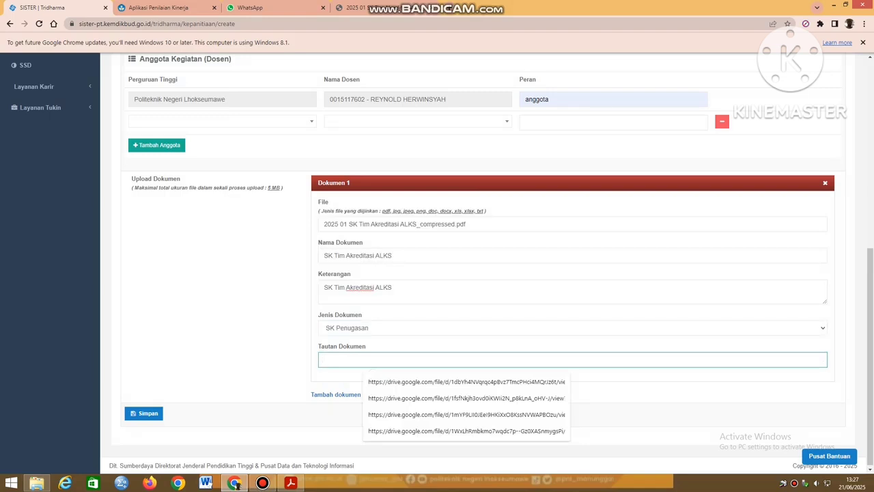
pyautogui.hotkey('ctrl', 't')
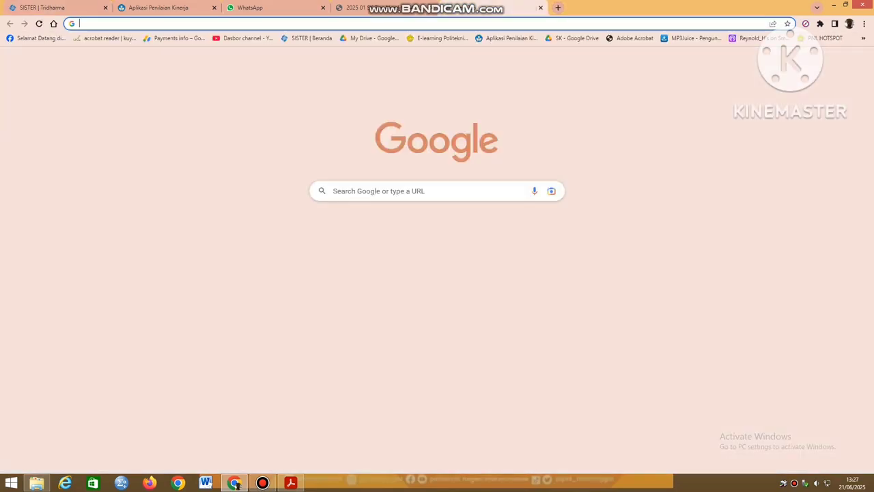
pyautogui.click(372, 38)
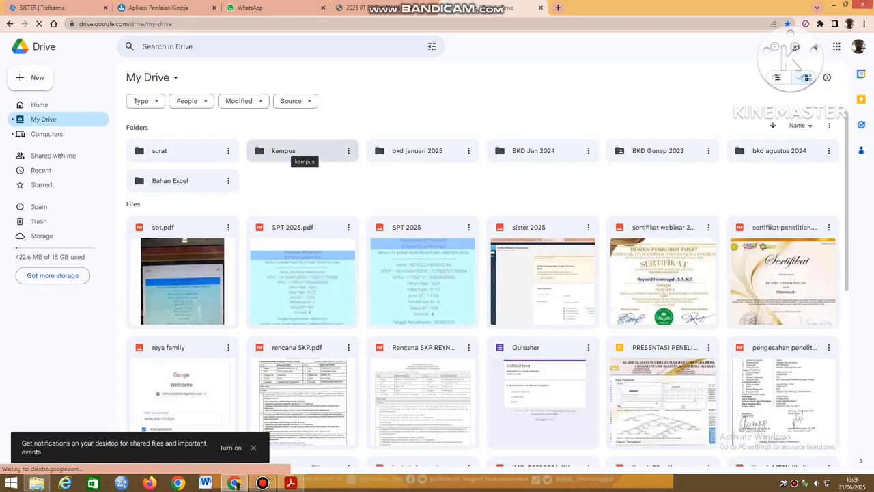
pyautogui.click(300, 151)
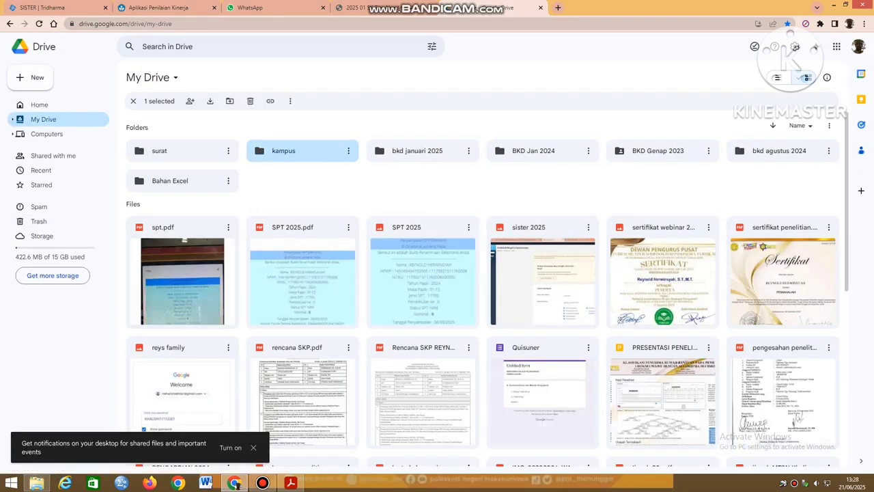
pyautogui.doubleClick(300, 151)
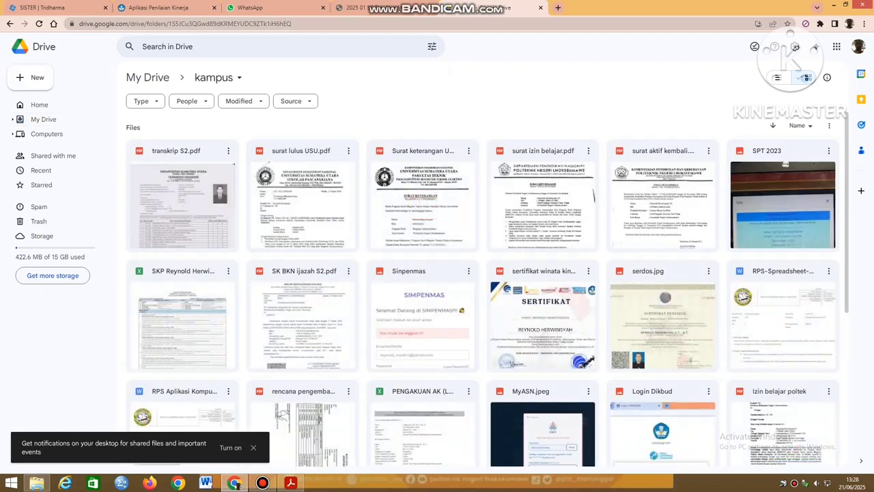
pyautogui.click(31, 77)
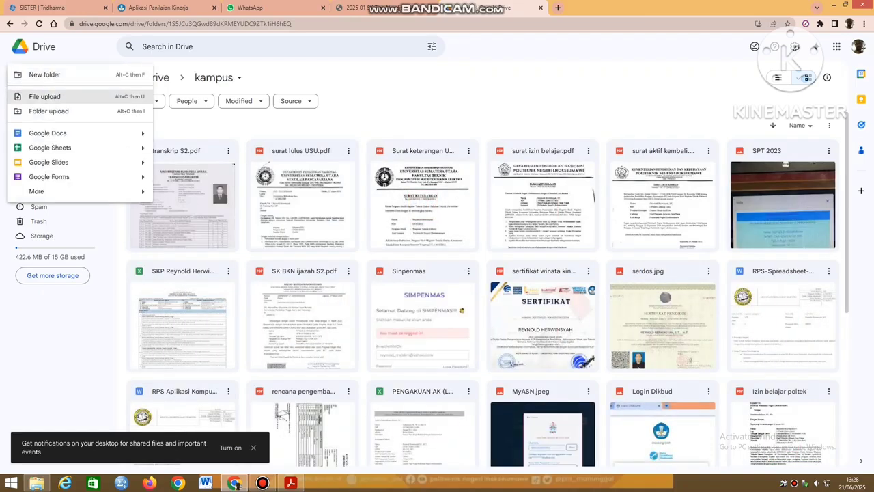
pyautogui.click(45, 96)
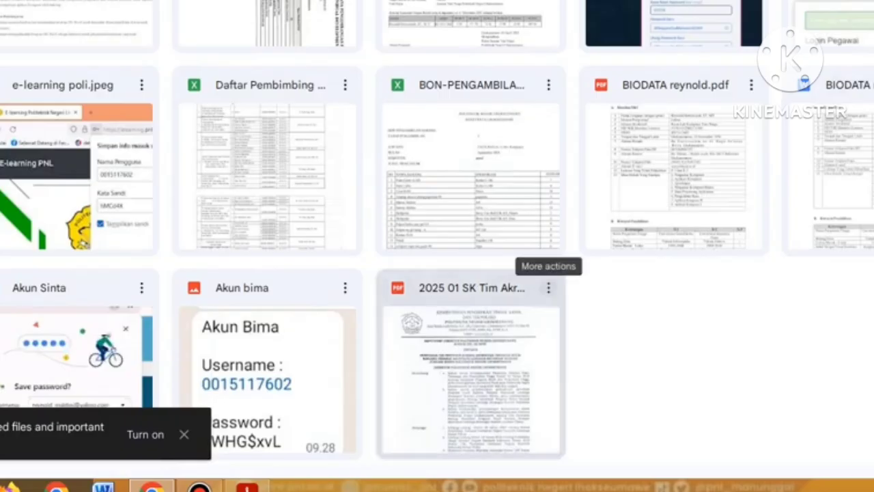
pyautogui.click(549, 287)
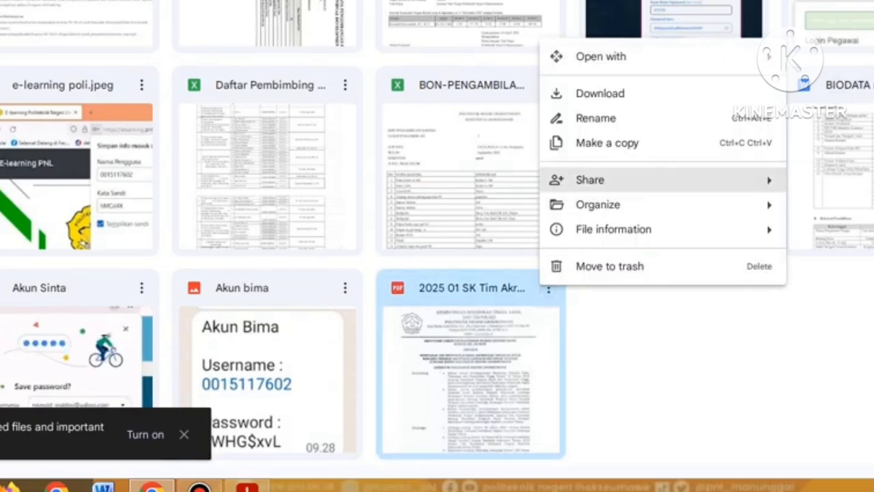
pyautogui.moveTo(589, 179)
pyautogui.click(829, 185)
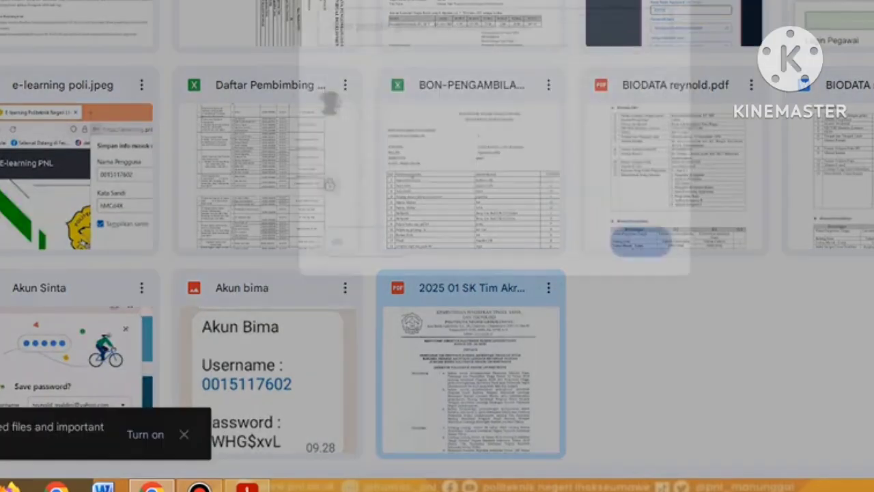
pyautogui.click(386, 178)
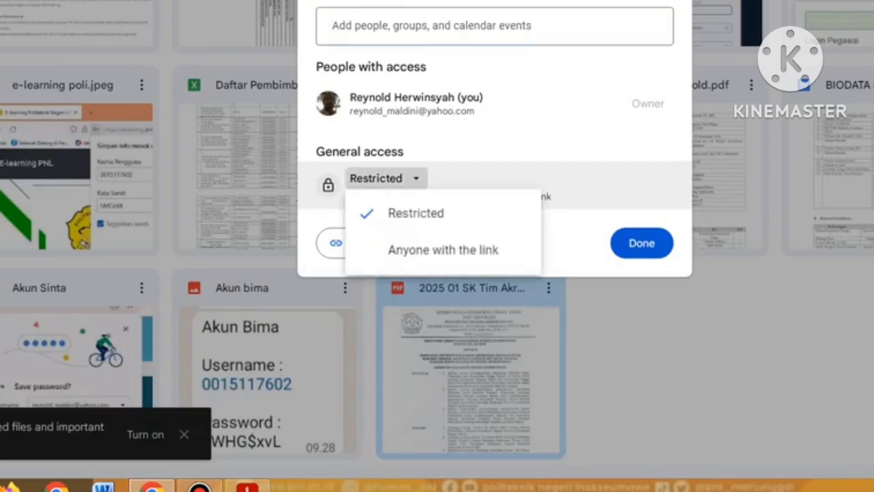
pyautogui.click(444, 250)
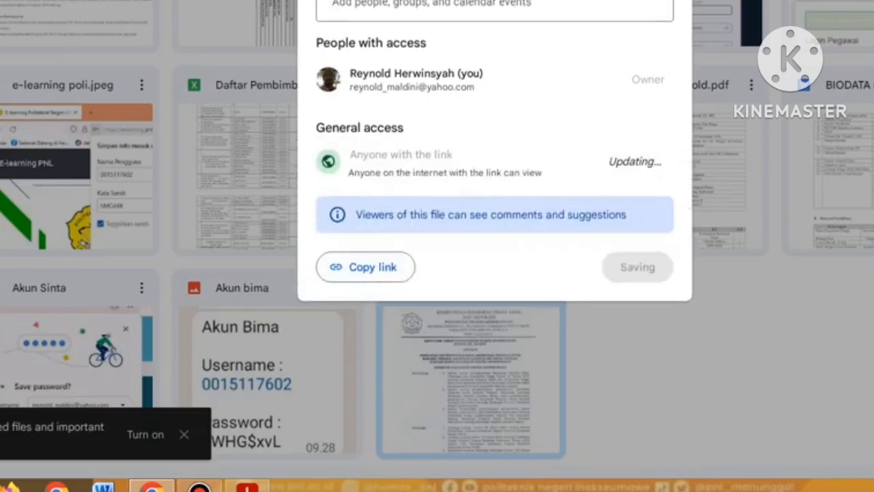
pyautogui.click(637, 267)
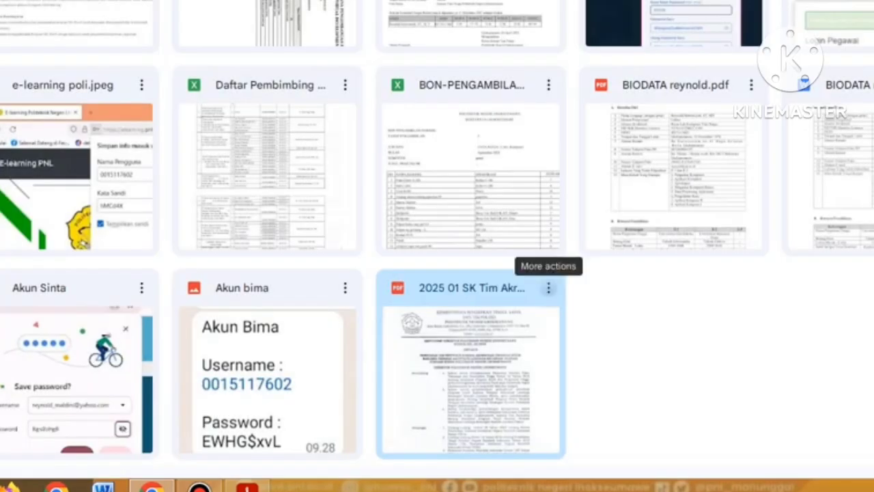
# Copy the shared decree PDF's Drive link into the Tautan Dokumen of Dokumen 1 in SISTER and save the activity
pyautogui.click(548, 287)
pyautogui.moveTo(615, 179)
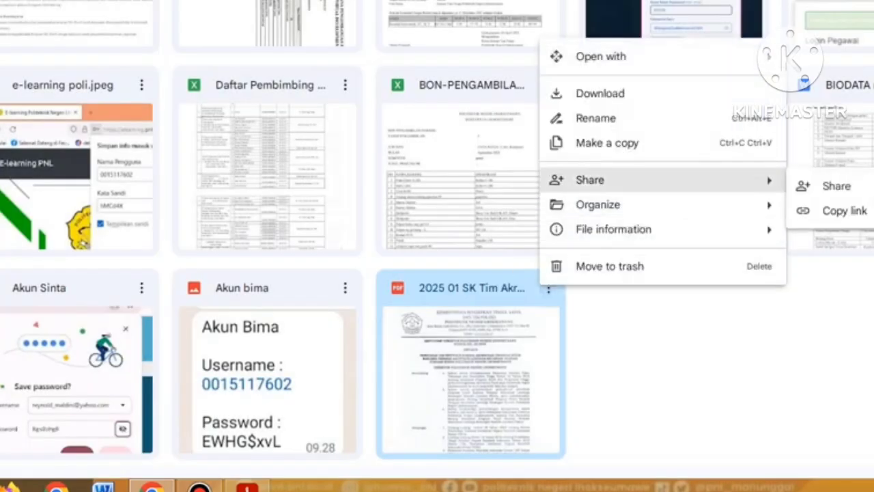
pyautogui.click(844, 211)
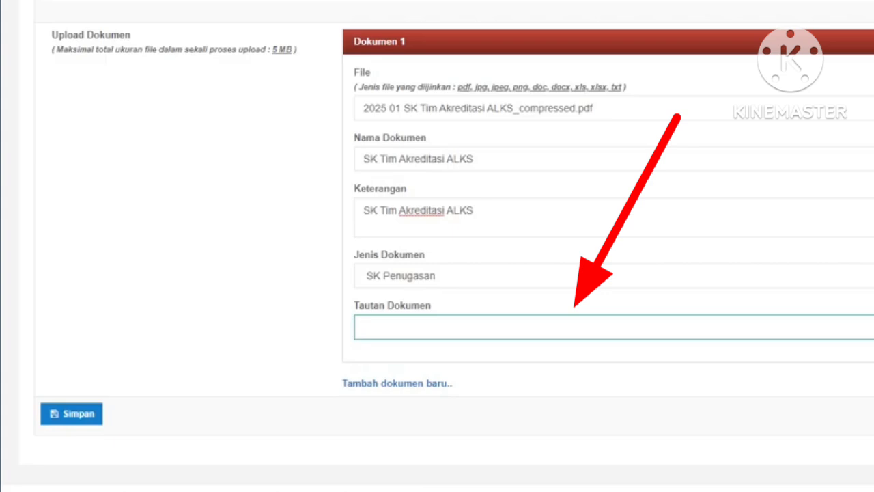
pyautogui.hotkey('ctrl', 'v')
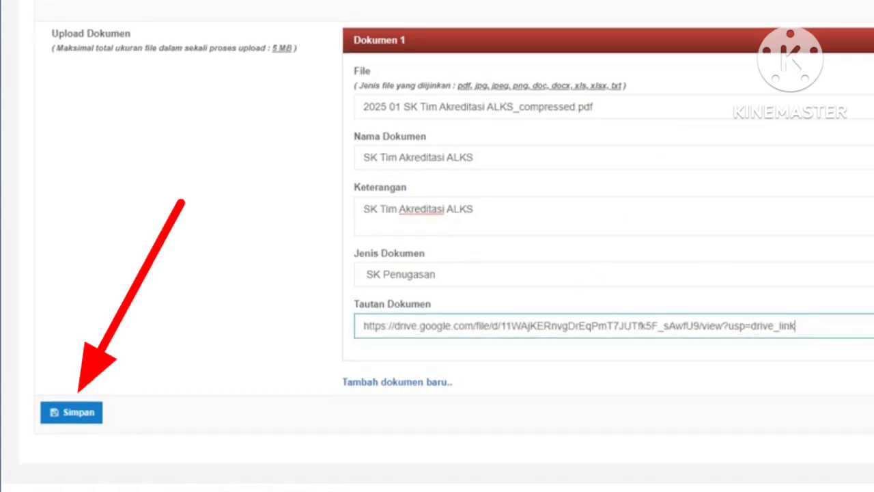
pyautogui.click(72, 412)
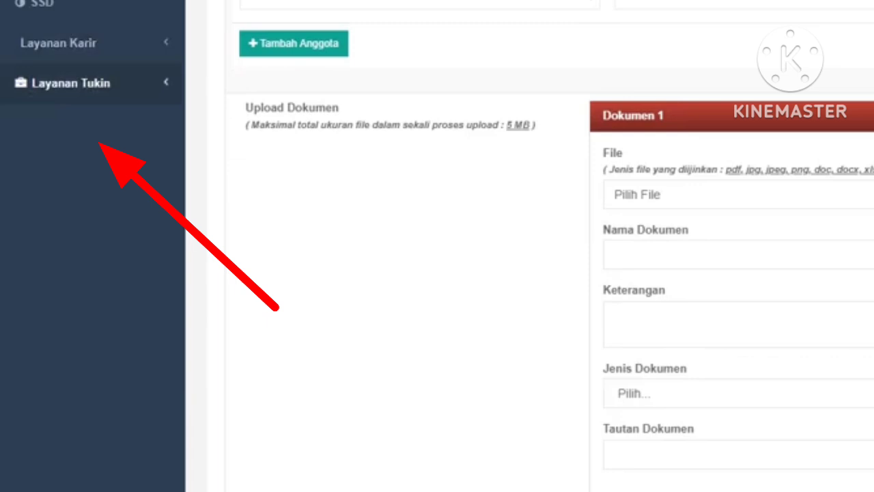
# Open the details of Periode Pelaporan Kinerja Tukin Gelombang 1 2025 and claim the BKD data under Kinerja Dasar
pyautogui.click(71, 82)
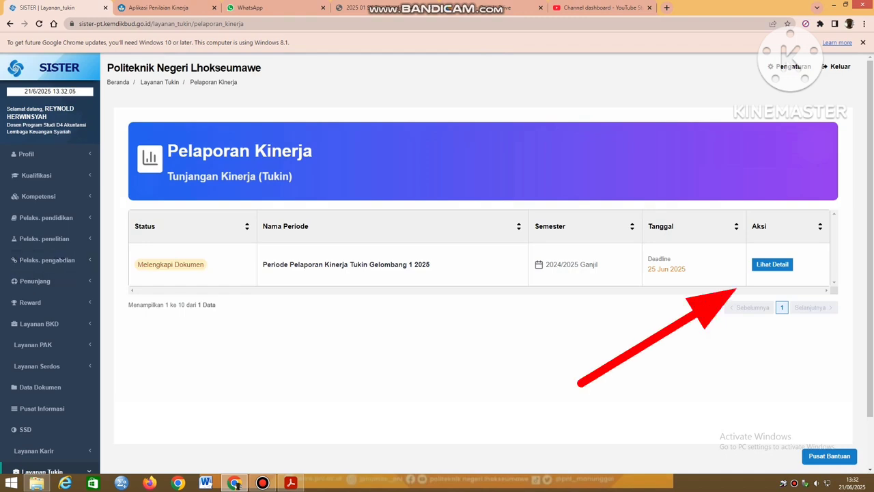
pyautogui.click(772, 264)
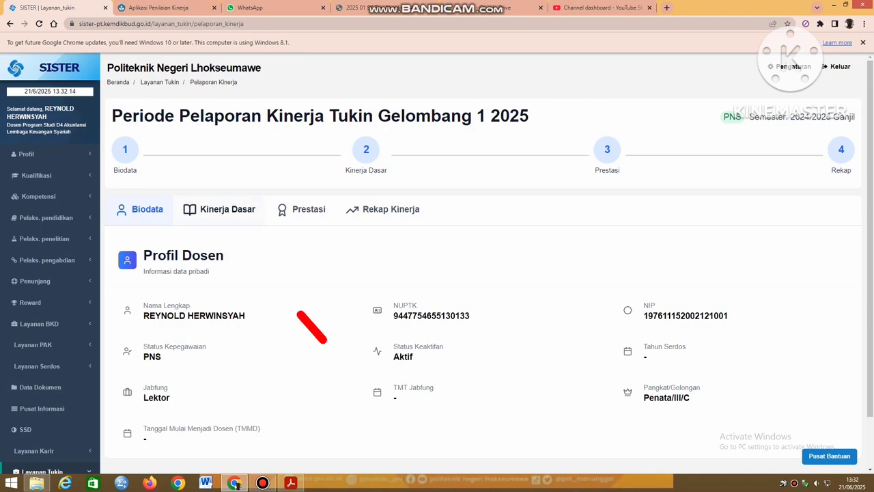
pyautogui.click(219, 209)
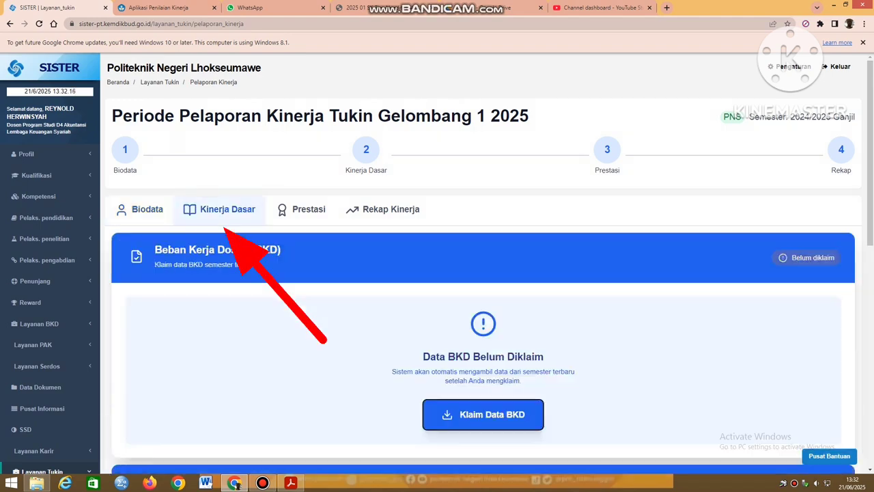
pyautogui.scroll(-2, 483, 264)
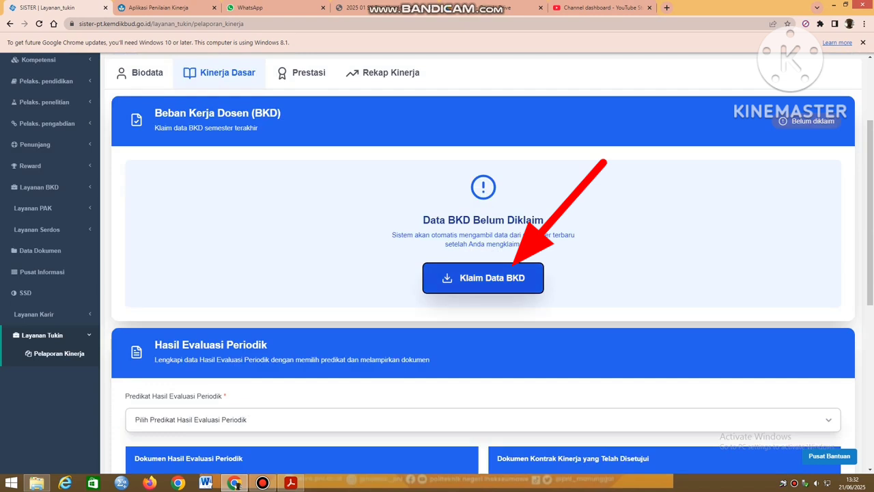
pyautogui.click(482, 277)
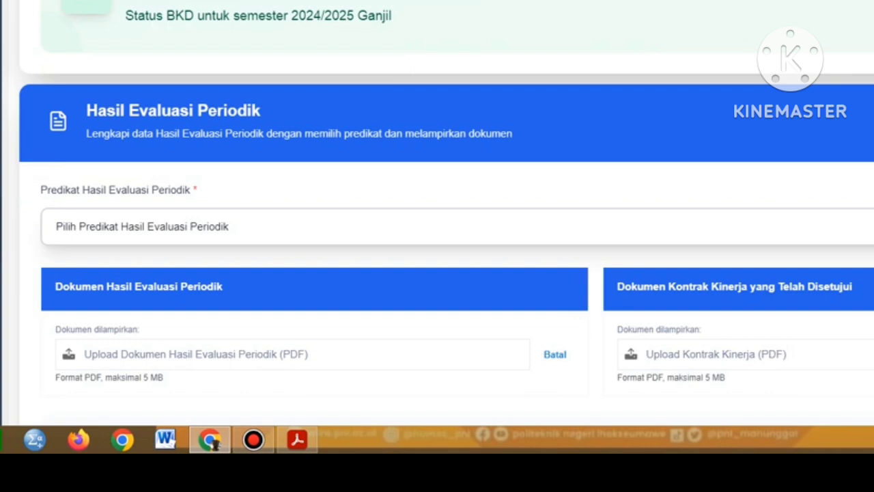
# Set the Predikat Hasil Evaluasi Periodik to Sangat Baik
pyautogui.click(456, 226)
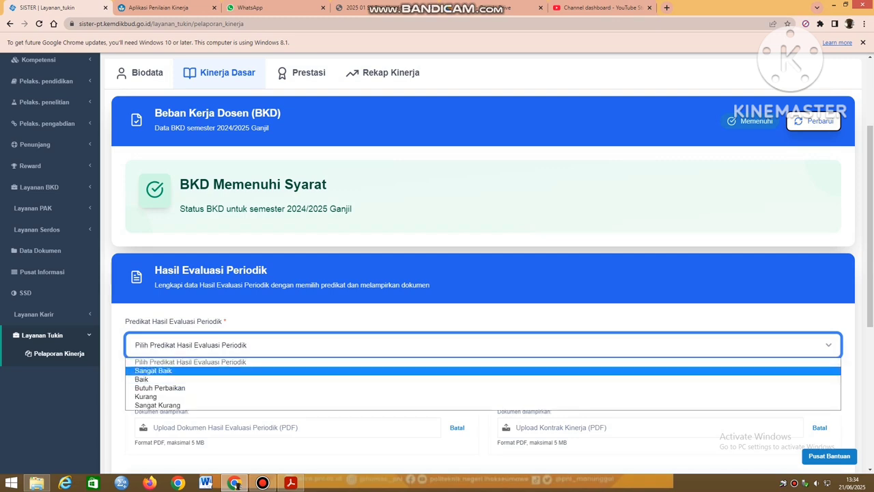
pyautogui.press('Return')
pyautogui.scroll(-3, 483, 263)
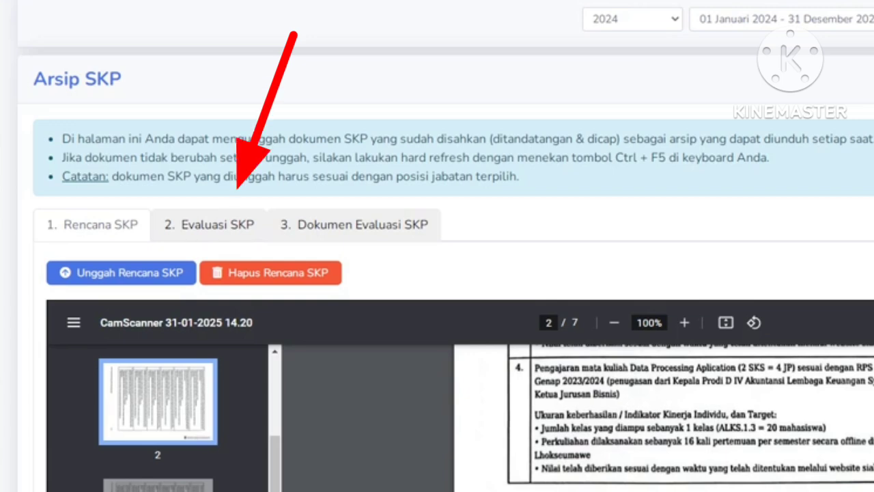
# Switch to Aplikasi Penilaian Kinerja and download the Evaluasi SKP from the 2024 Arsip SKP as "evaluasi skp 2024"
pyautogui.click(209, 223)
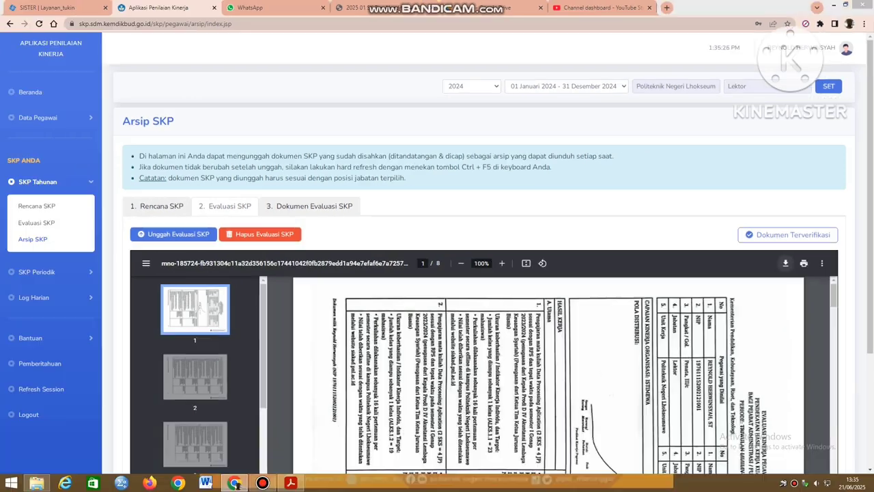
pyautogui.click(766, 288)
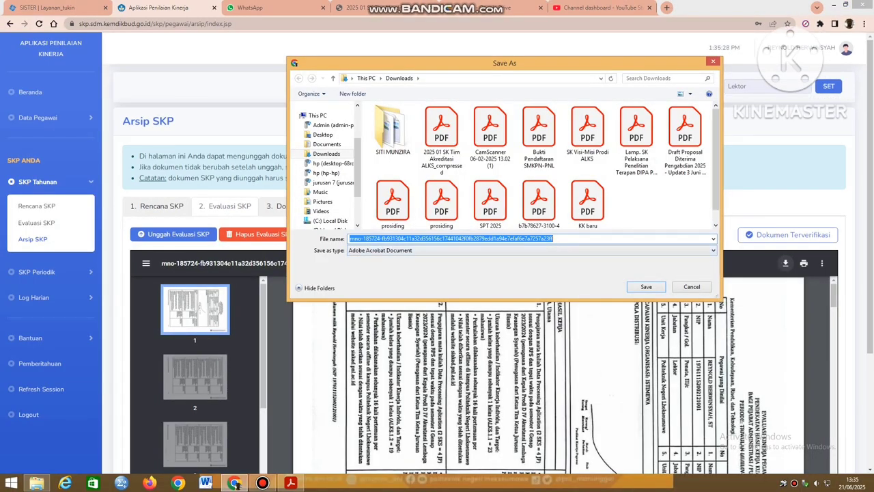
pyautogui.write('eva')
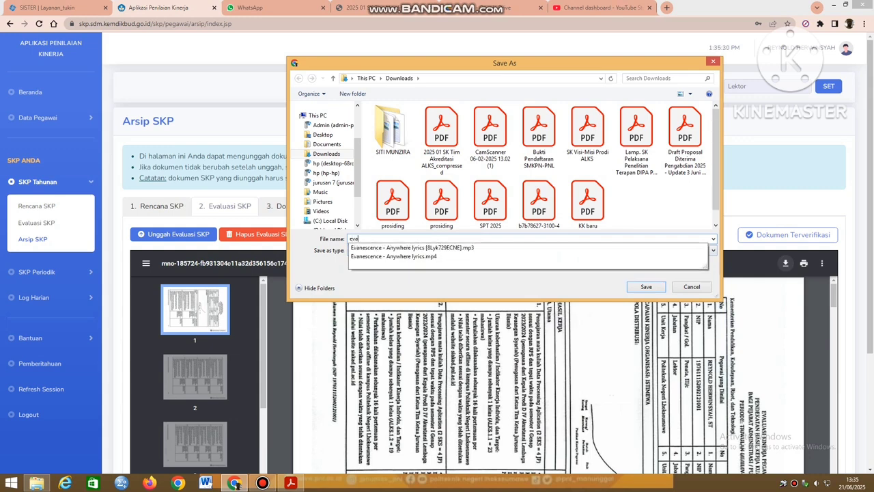
pyautogui.write('luasi sk')
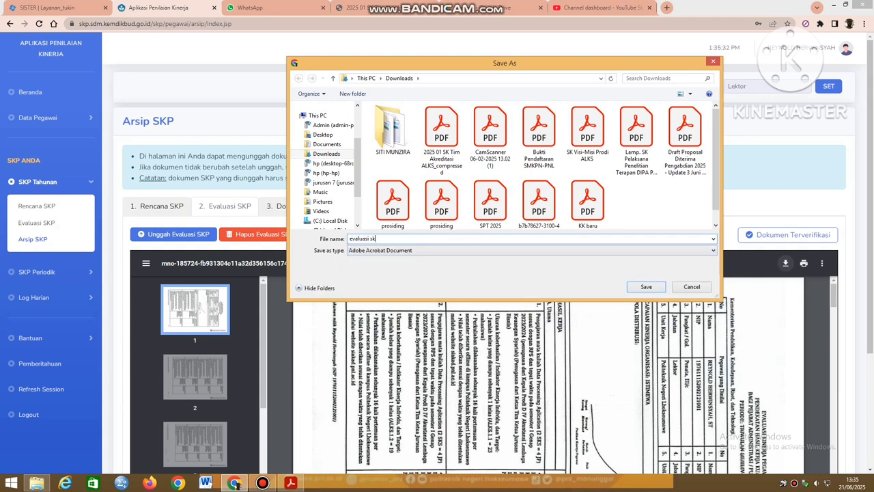
pyautogui.write('p 2024')
pyautogui.click(646, 287)
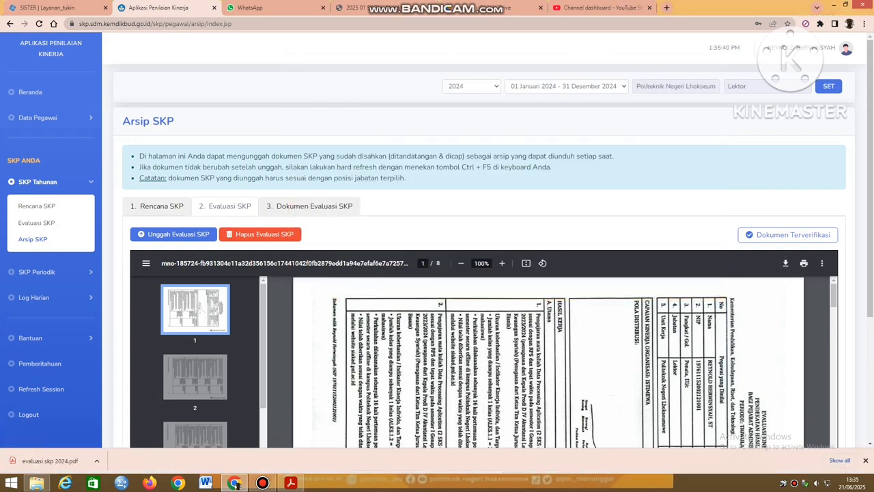
# Download the Dokumen Evaluasi SKP from the 2024 archive as "dokumen skp depan"
pyautogui.click(309, 206)
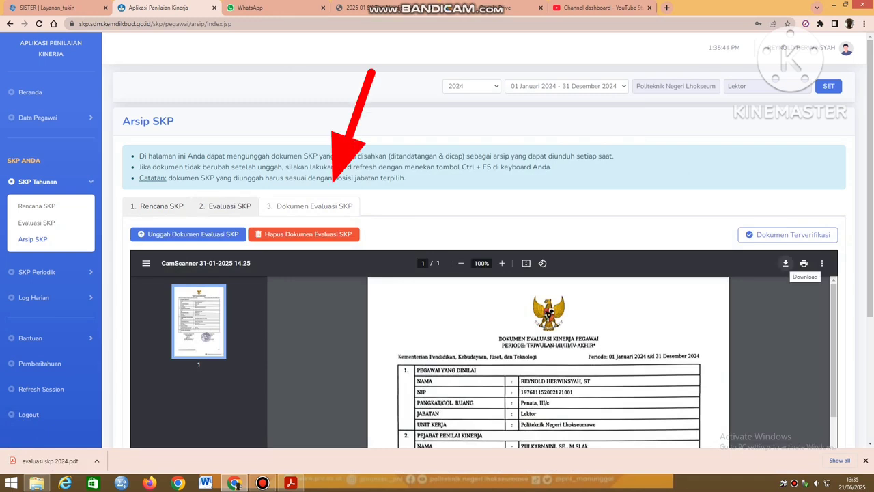
pyautogui.click(785, 263)
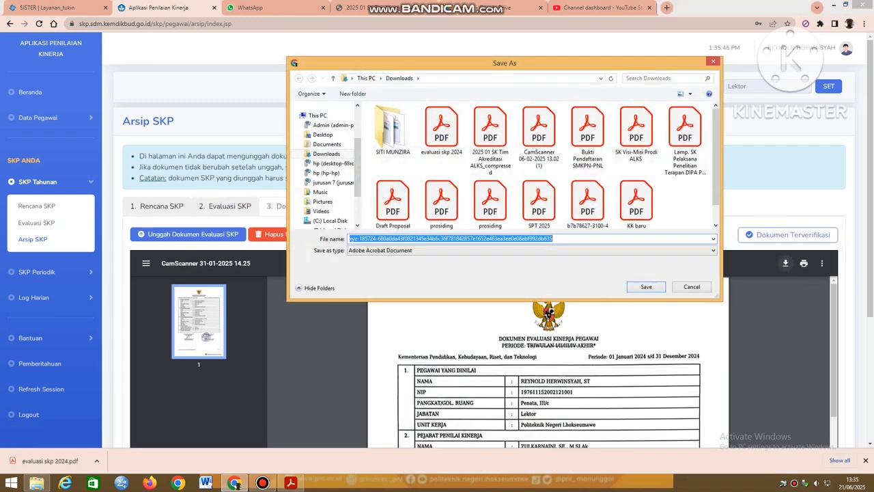
pyautogui.write('dokumen')
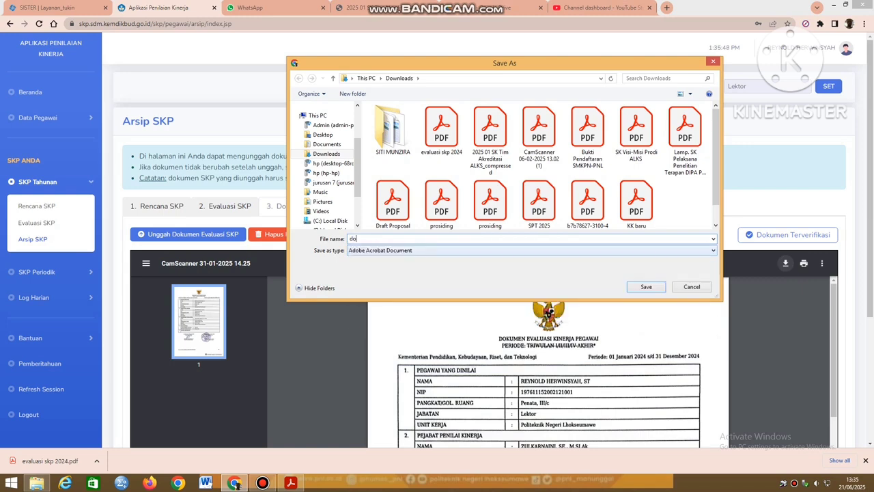
pyautogui.write(' skp')
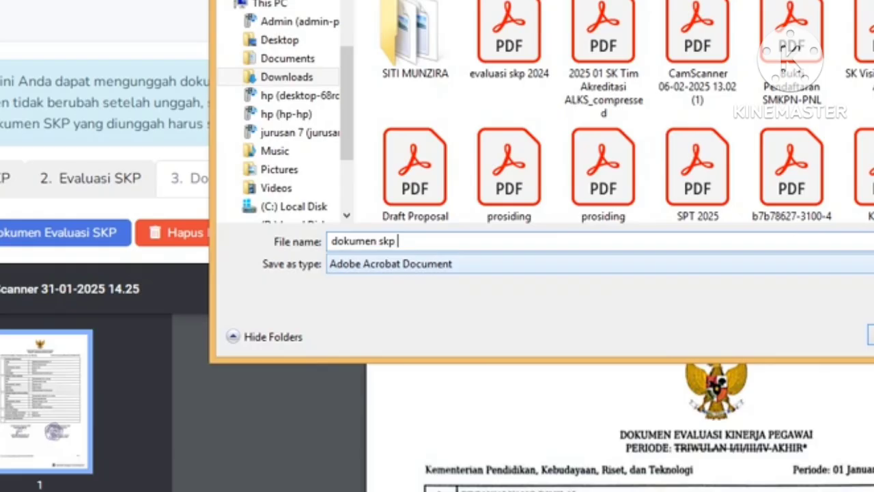
pyautogui.write('depan')
pyautogui.click(871, 335)
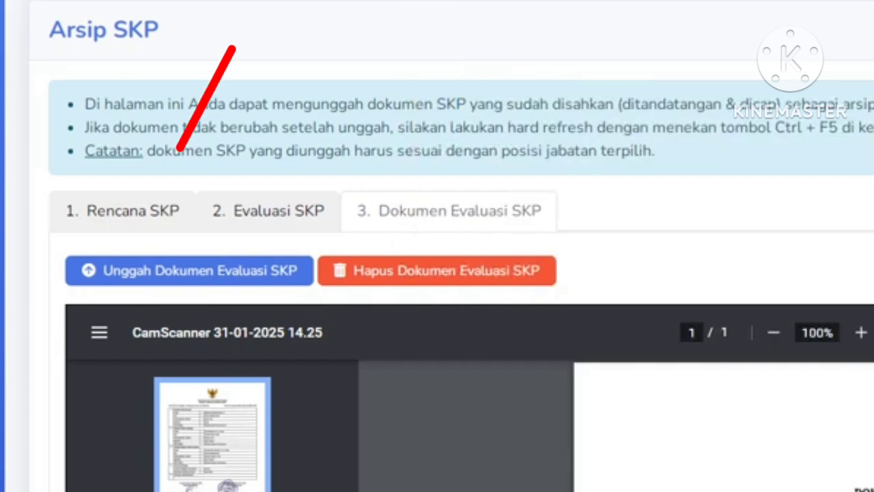
# Download the Rencana SKP from the 2024 archive as "rencana skp 2024"
pyautogui.click(123, 211)
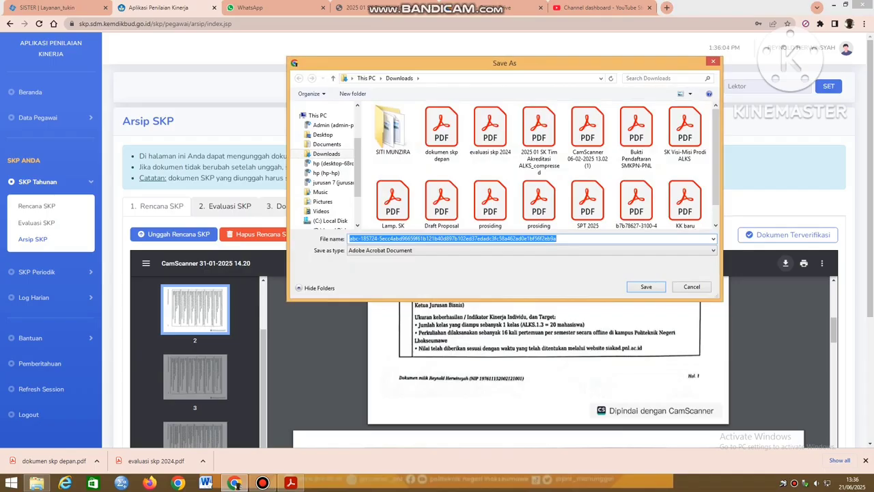
pyautogui.write('re')
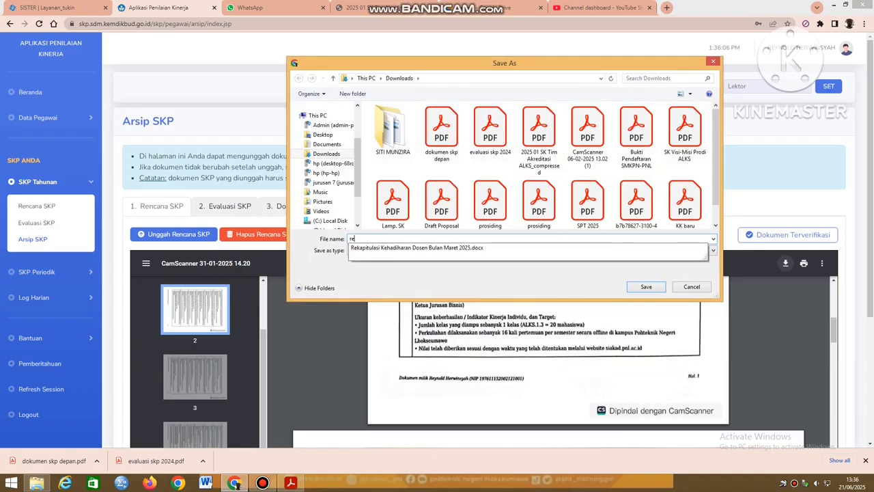
pyautogui.write('ncana')
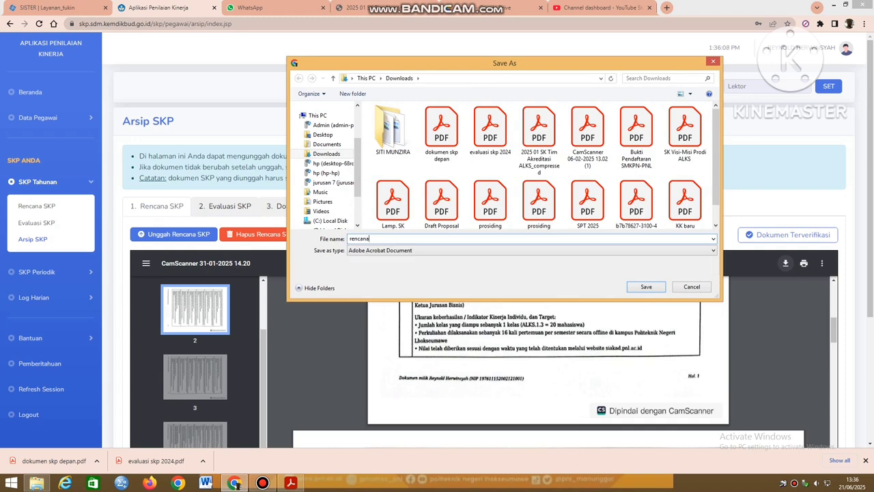
pyautogui.write(' skp 2024')
pyautogui.click(646, 286)
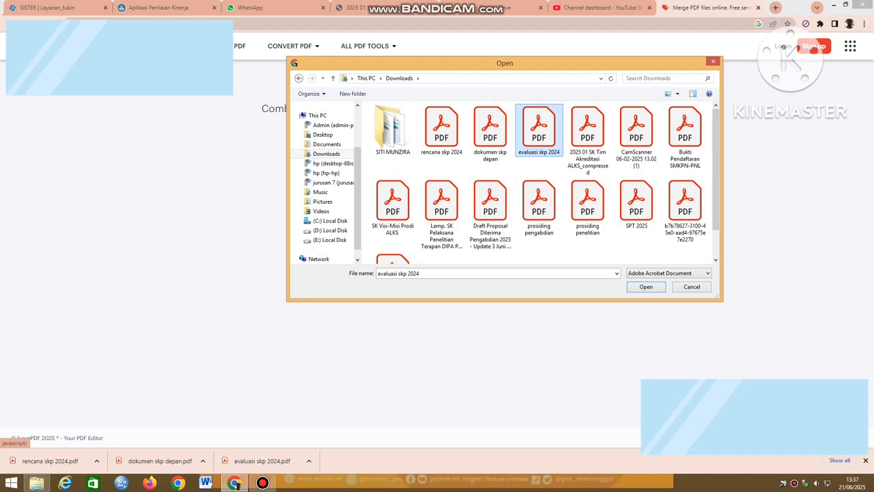
# Switch to iLovePDF's Merge PDF tool and add "dokumen skp depan", "evaluasi skp 2024" and "rencana skp 2024" in that order
pyautogui.click(490, 133)
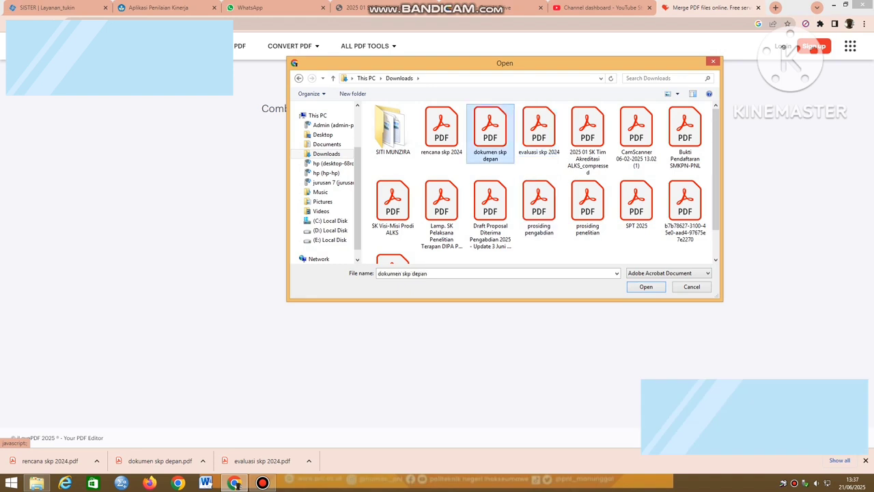
pyautogui.click(645, 287)
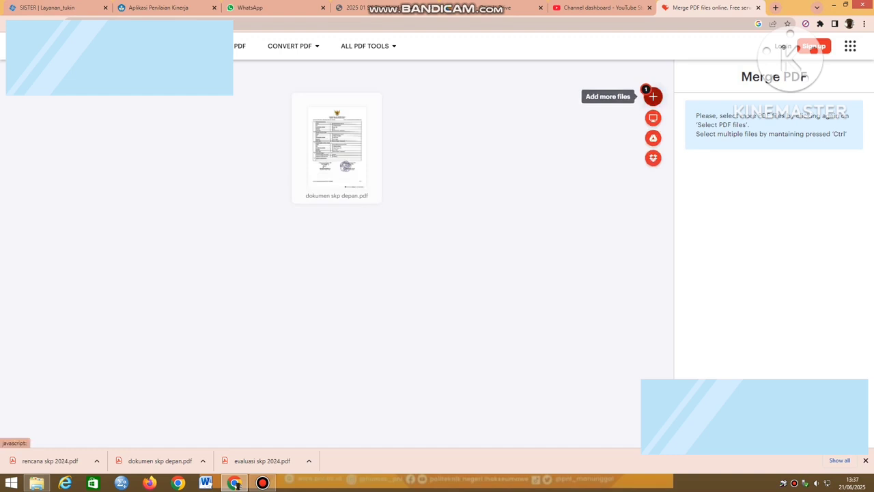
pyautogui.click(653, 96)
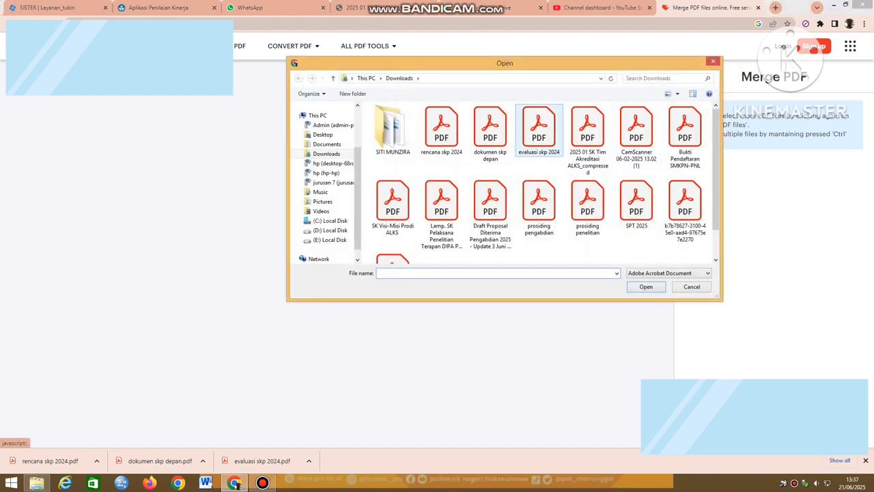
pyautogui.click(539, 130)
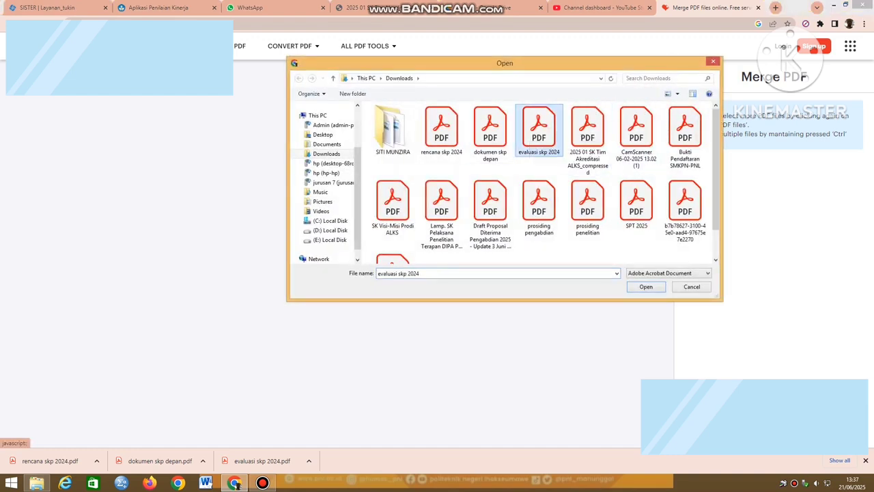
pyautogui.click(646, 287)
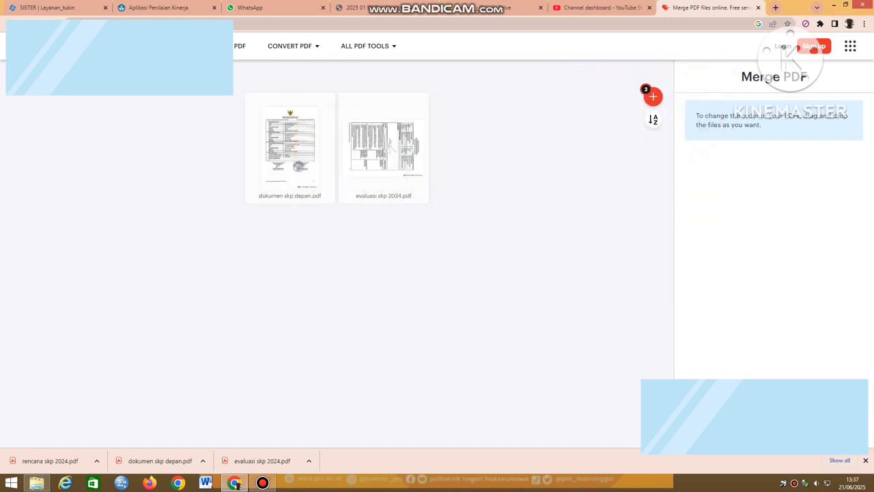
pyautogui.click(653, 96)
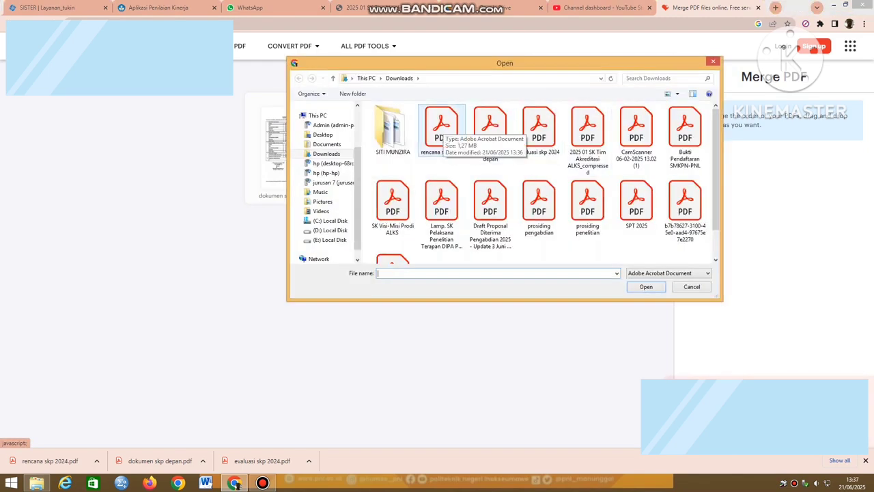
pyautogui.click(441, 130)
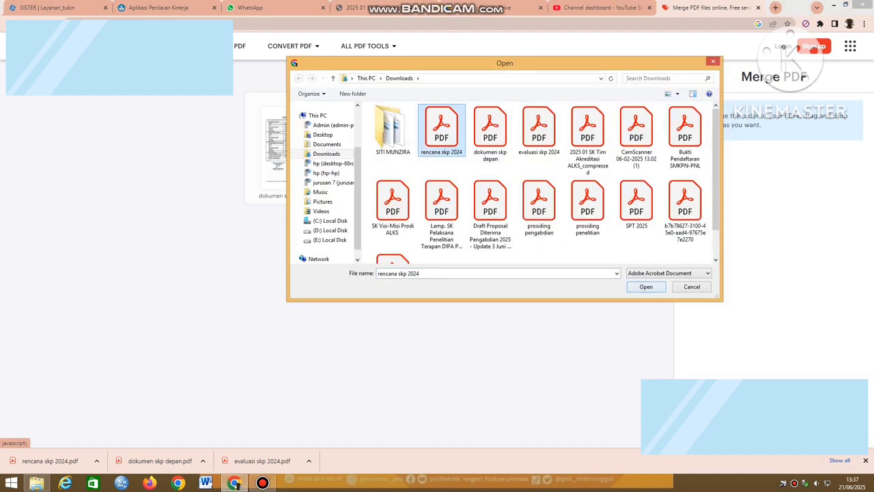
pyautogui.click(646, 287)
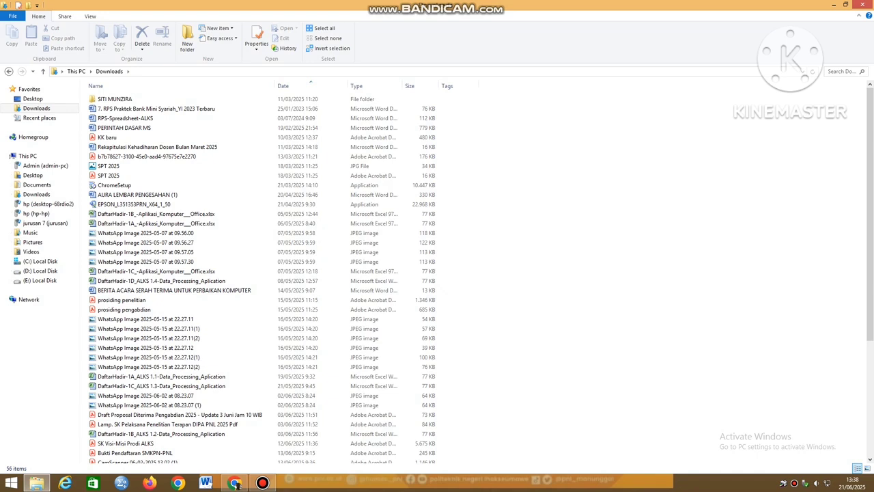
# Rename the merged PDF "ilovepdf_merged" in Downloads as "Evaluasi SKP 2024", accepting the numbered name "(2)" for the duplicate
pyautogui.click(300, 86)
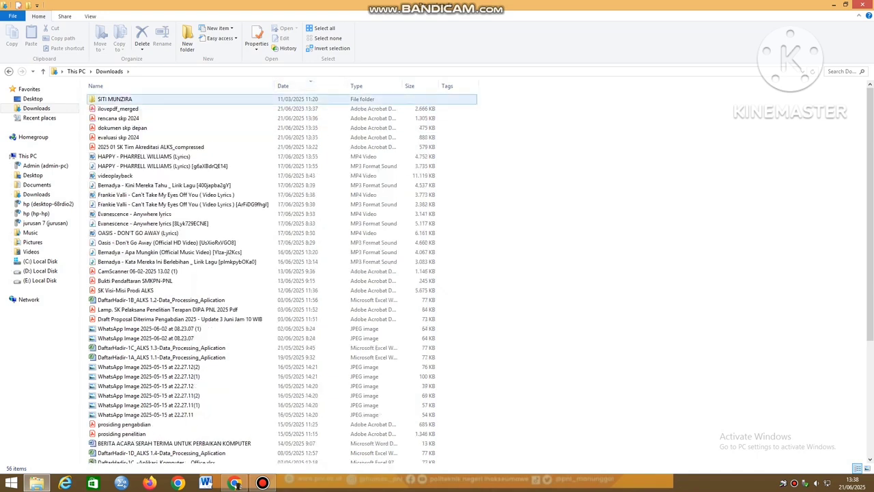
pyautogui.click(143, 109)
pyautogui.rightClick(132, 108)
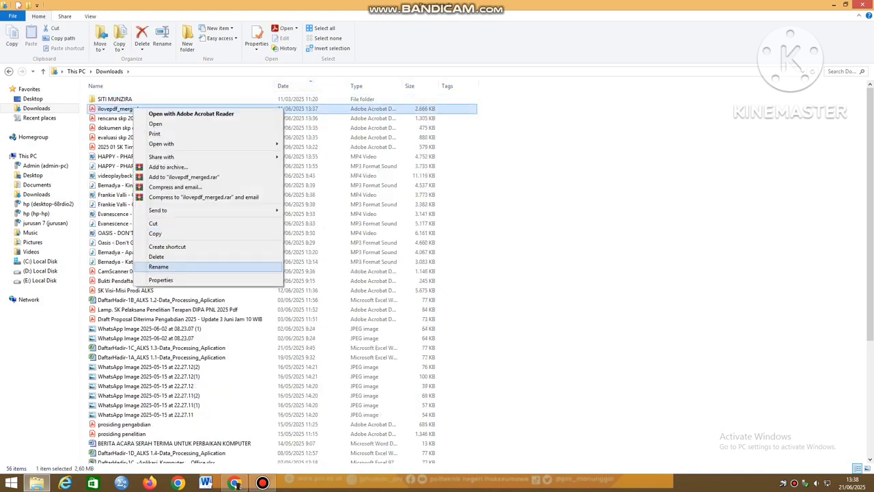
pyautogui.click(156, 267)
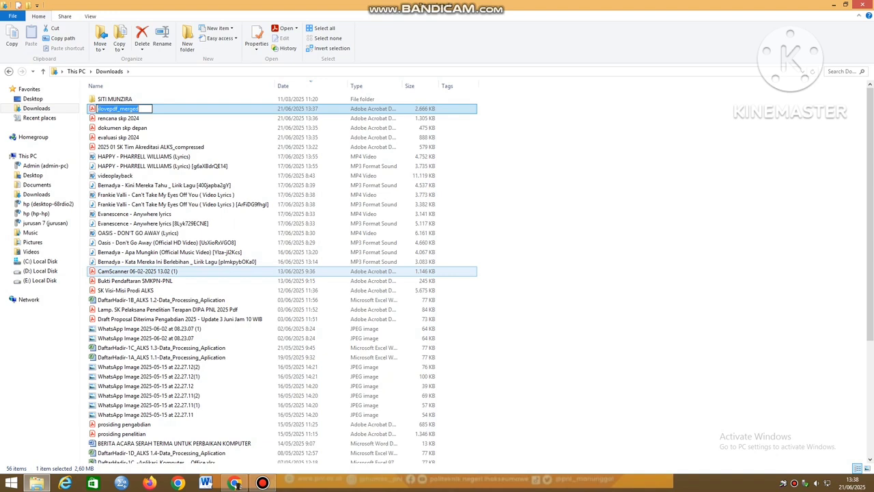
pyautogui.write('SKP')
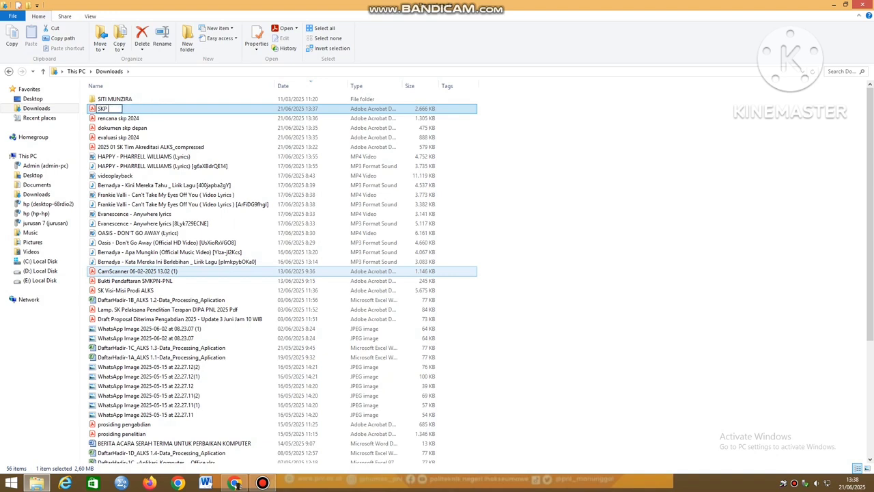
pyautogui.write(' 2024')
pyautogui.press('Home')
pyautogui.write('Evaluasi')
pyautogui.press('Return')
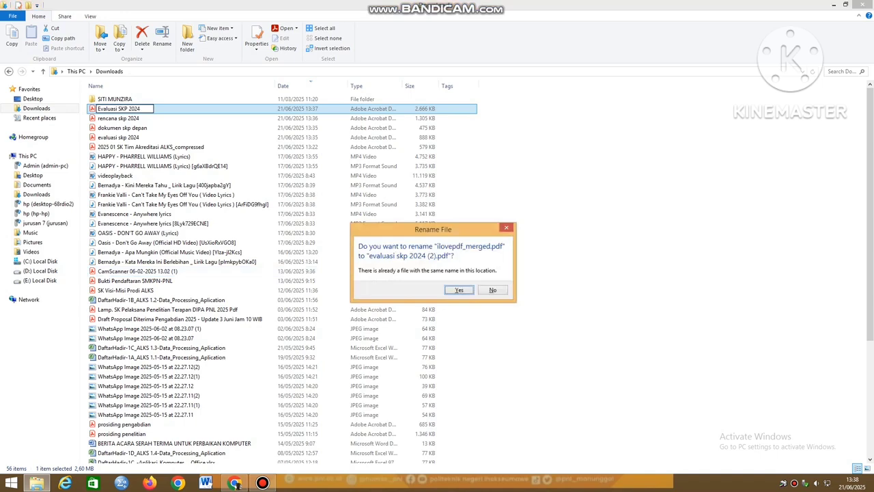
pyautogui.press('Return')
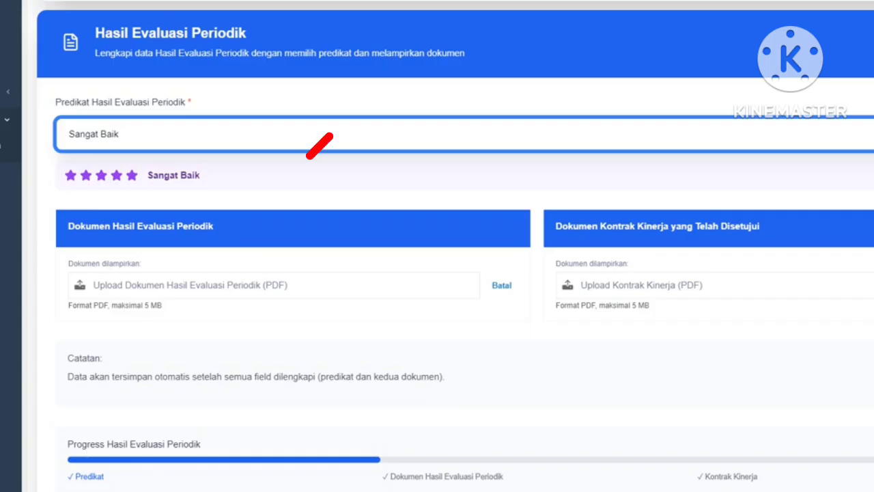
# Switch to SISTER and attach "evaluasi skp 2024.pdf" as the Dokumen Hasil Evaluasi Periodik
pyautogui.moveTo(68, 306); pyautogui.dragTo(163, 305)
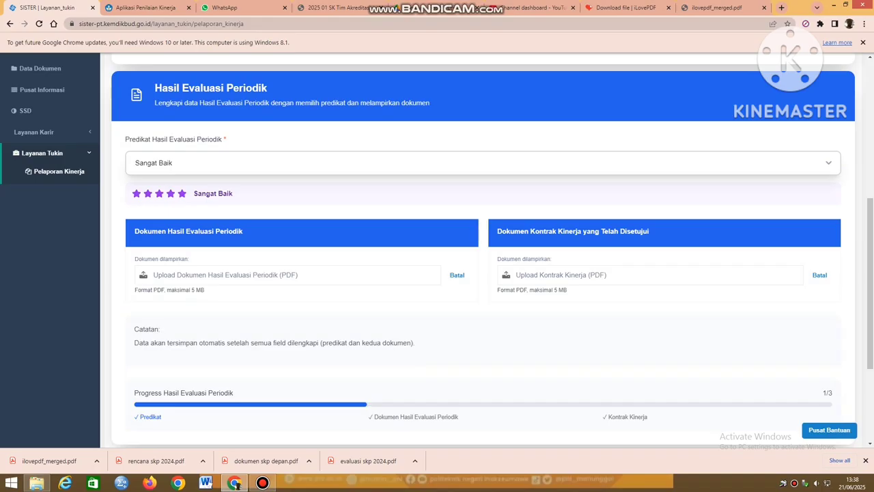
pyautogui.click(287, 275)
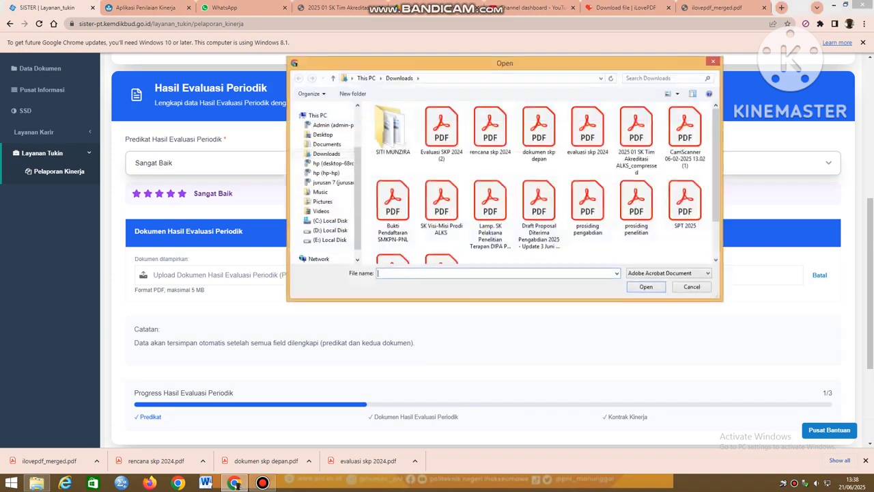
pyautogui.doubleClick(585, 129)
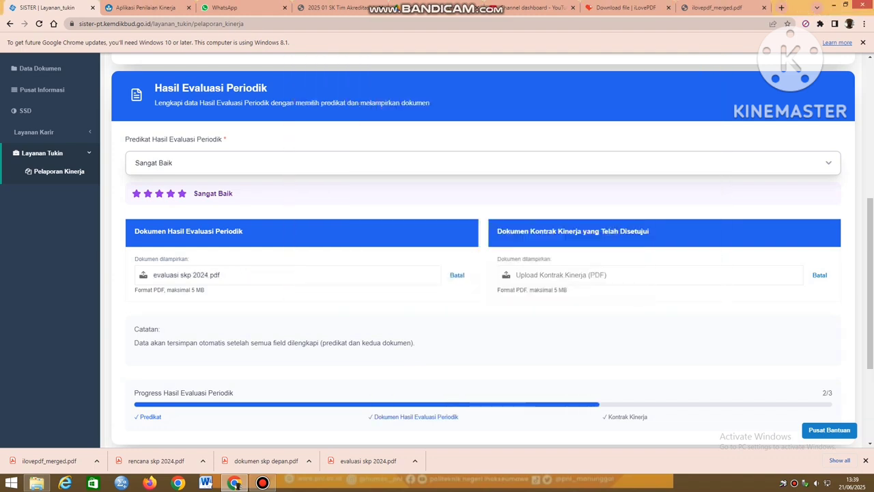
# Set Tahun Serdos to 2017 in the Sertifikasi Dosen (Serdos) section
pyautogui.scroll(-1, 483, 249)
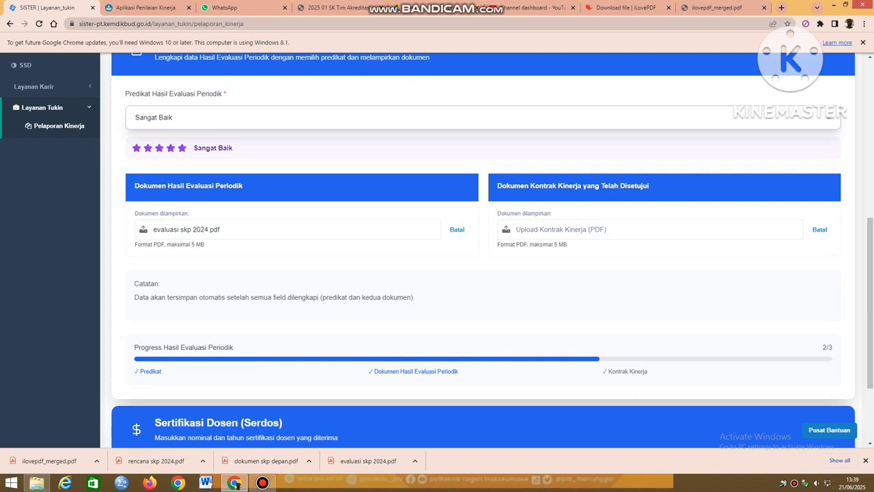
pyautogui.scroll(-3, 483, 249)
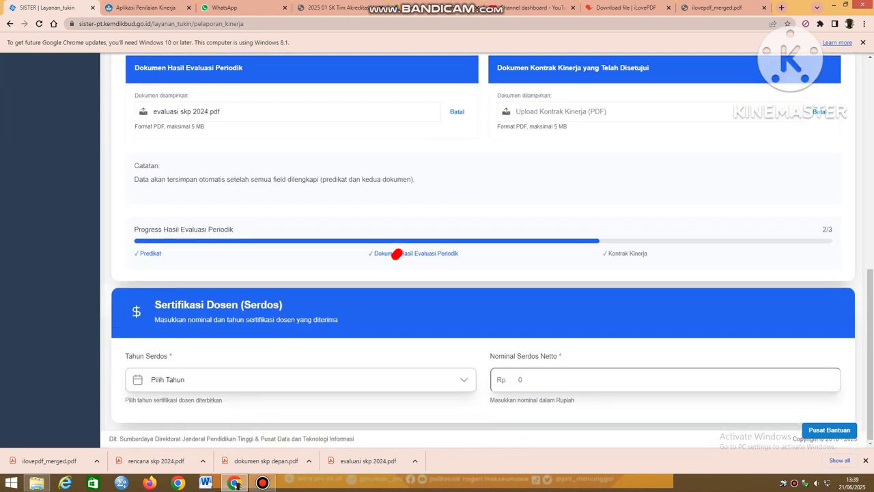
pyautogui.click(300, 379)
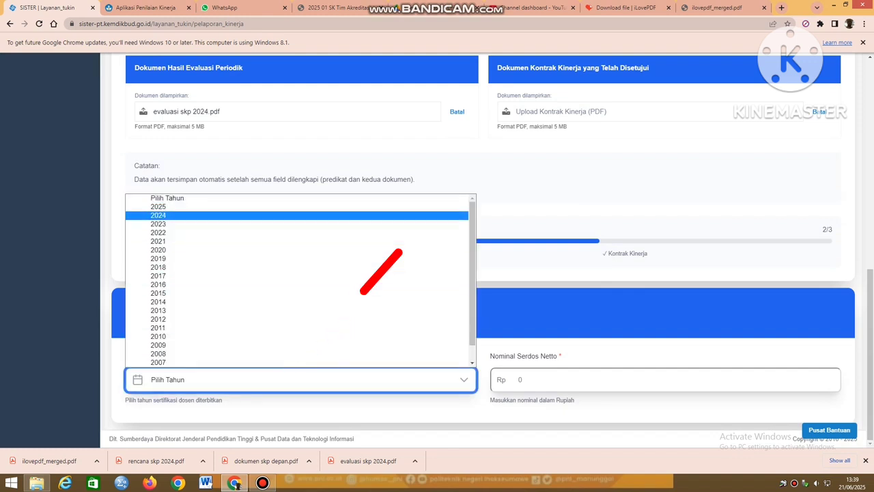
pyautogui.click(273, 216)
pyautogui.click(300, 380)
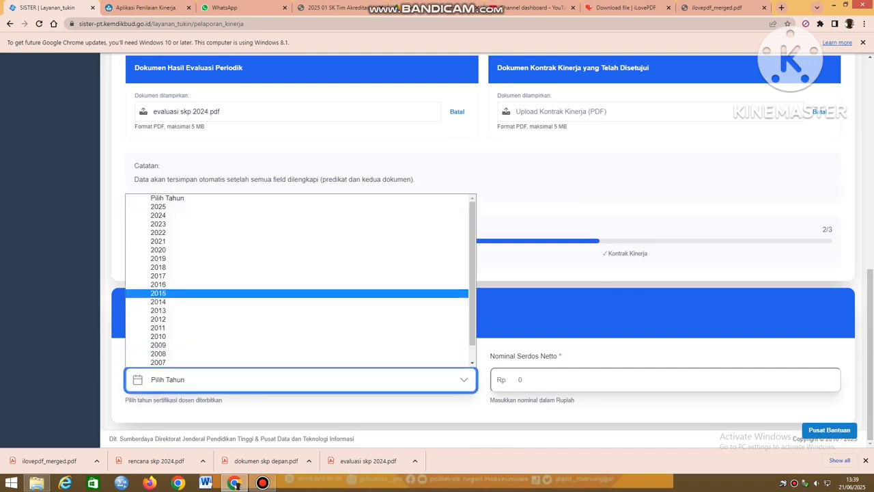
pyautogui.click(163, 275)
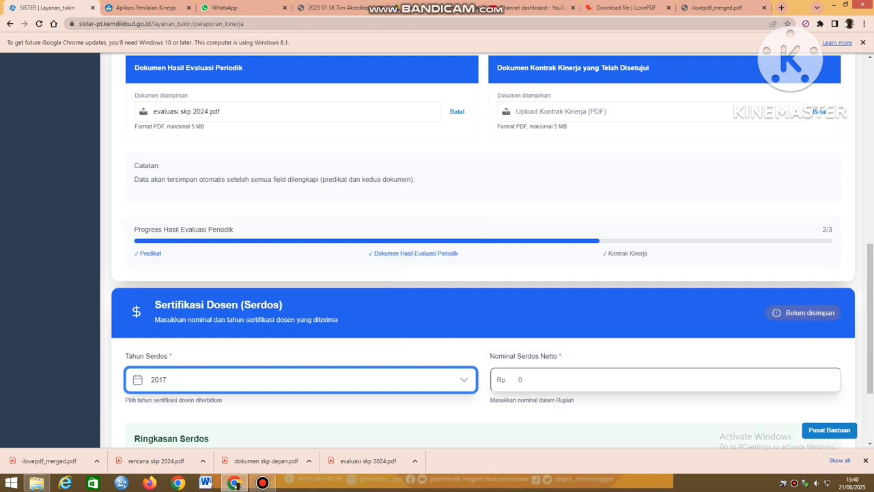
# Enter 4.043.770 as the Nominal Serdos Netto and save the Serdos data
pyautogui.scroll(-2, 478, 273)
pyautogui.press('Tab')
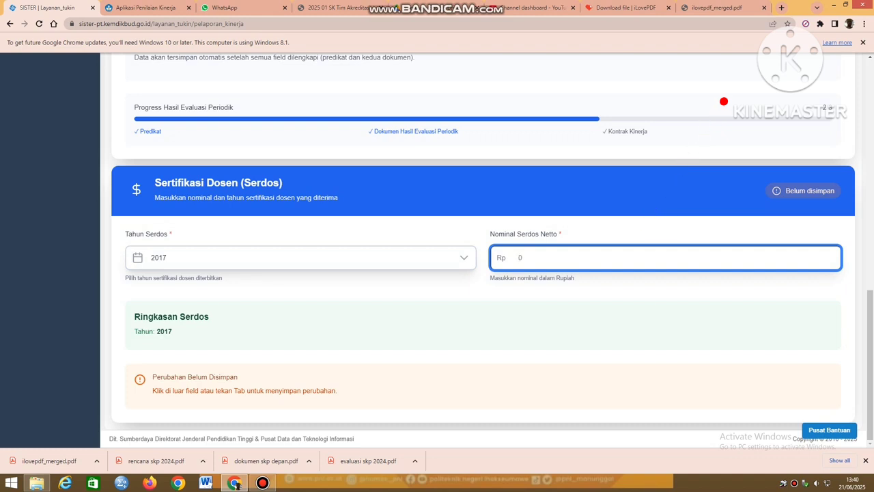
pyautogui.write('4043770')
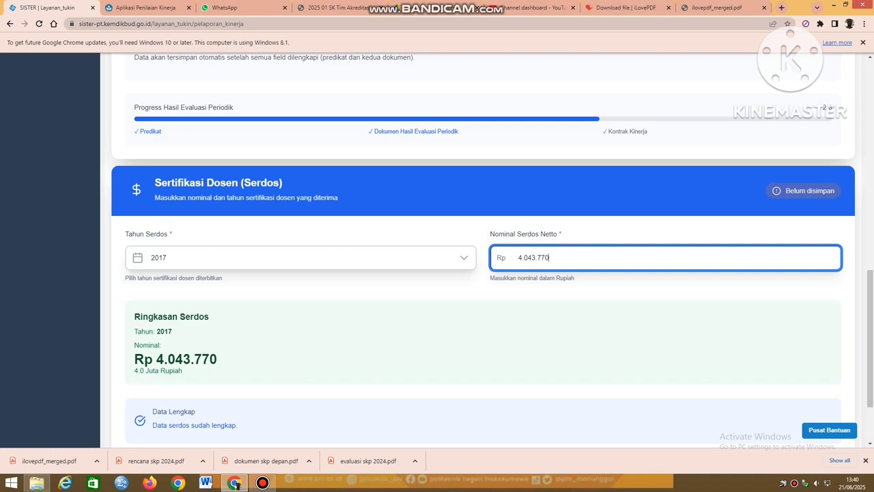
pyautogui.scroll(-2, 477, 273)
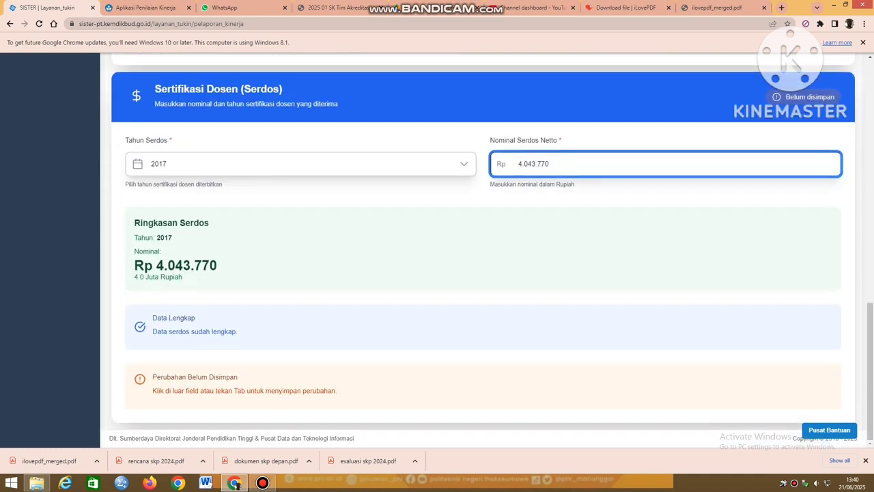
pyautogui.press('Tab')
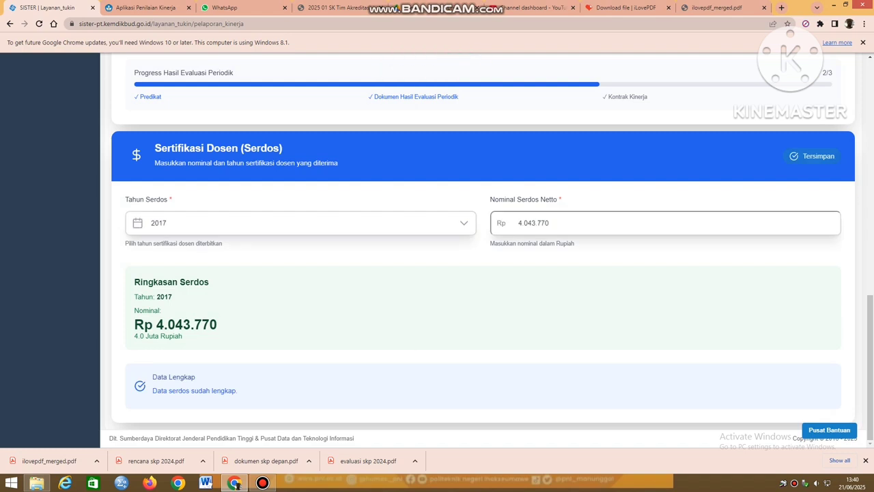
# In the Prestasi section, choose Pengabdian / Kontribusi Pengembangan Institusi as the tridharma field and continue to the category selection
pyautogui.scroll(10, 478, 246)
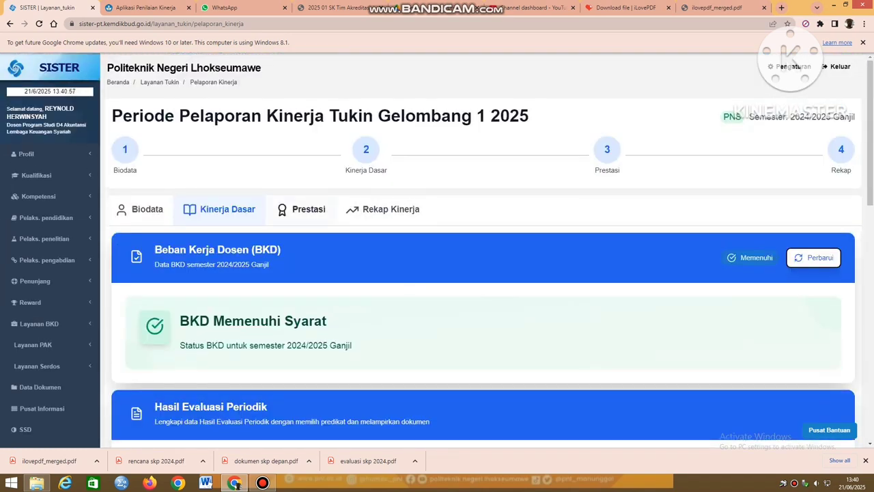
pyautogui.click(301, 209)
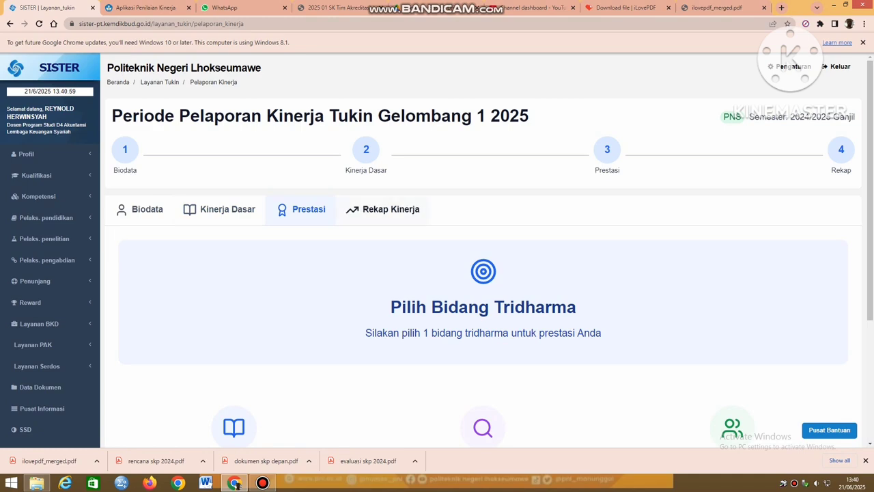
pyautogui.click(385, 209)
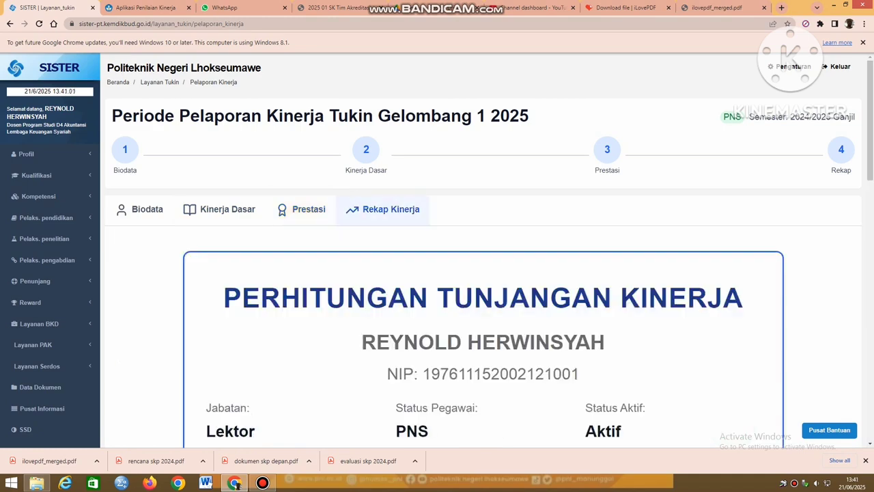
pyautogui.scroll(-2, 482, 308)
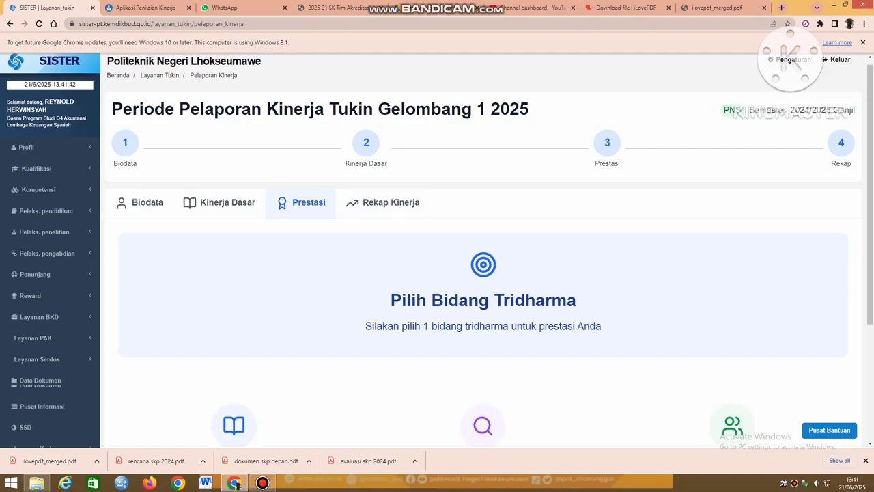
pyautogui.scroll(-2, 483, 314)
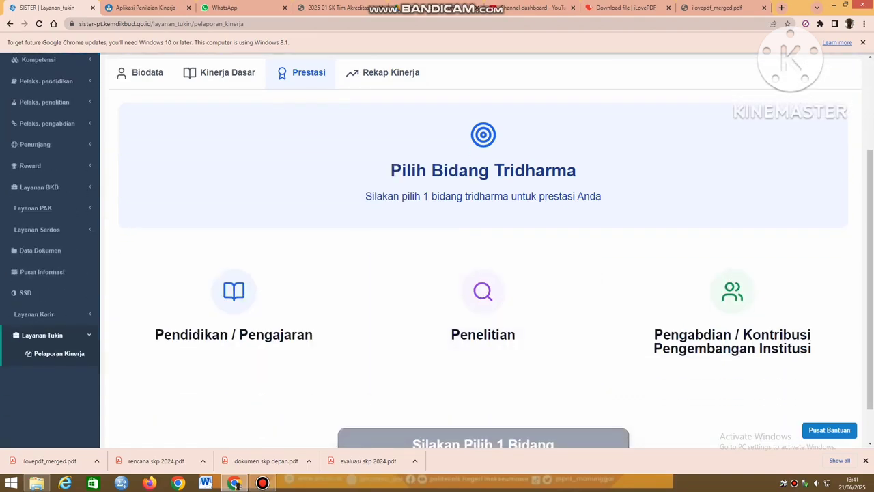
pyautogui.scroll(-1, 483, 273)
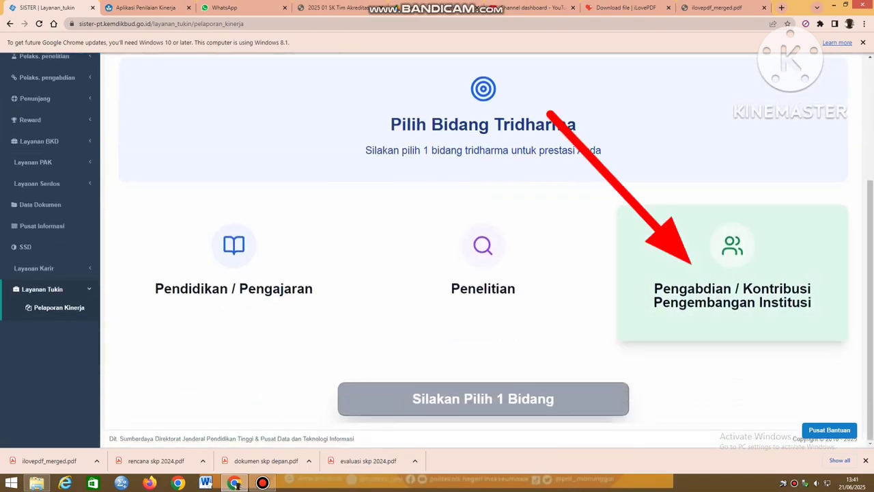
pyautogui.click(732, 280)
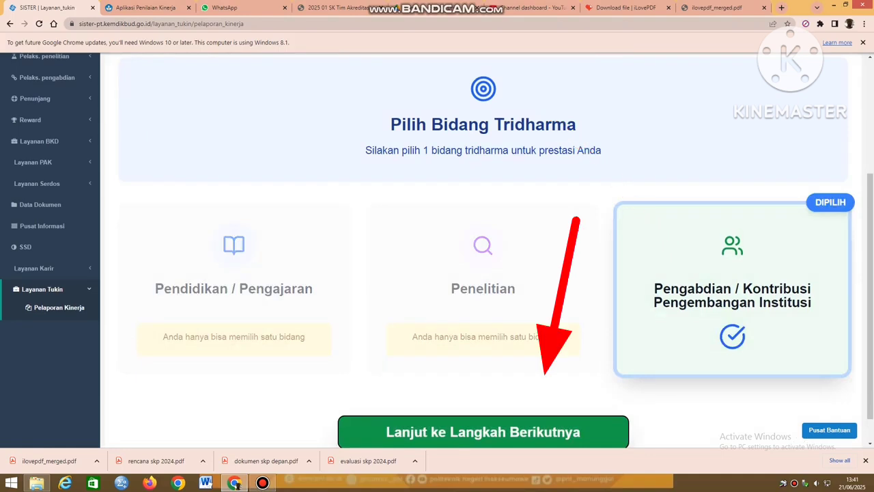
pyautogui.scroll(-1, 483, 273)
pyautogui.click(483, 398)
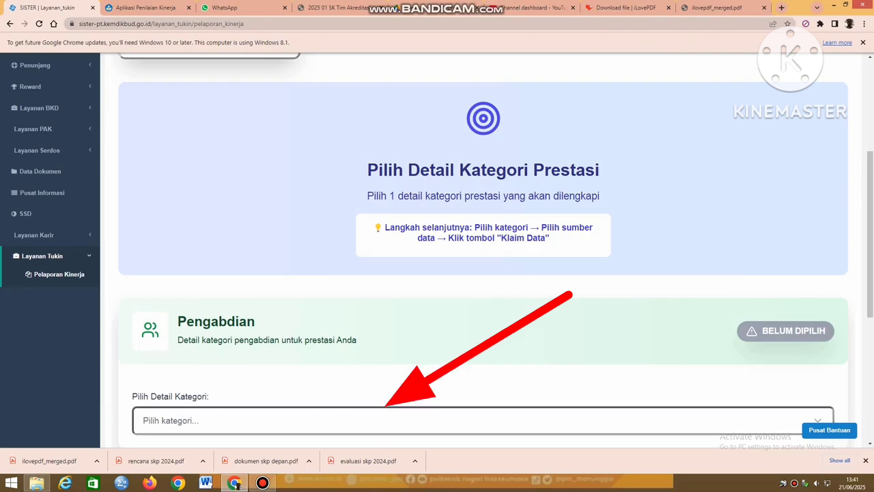
# Choose the Kategori 1 detail "Menjadi anggota tim yang berkontribusi terhadap pencapaian Indikator Kinerja Utama (IKU) institusi" for Pengabdian
pyautogui.click(410, 420)
pyautogui.scroll(-3, 482, 355)
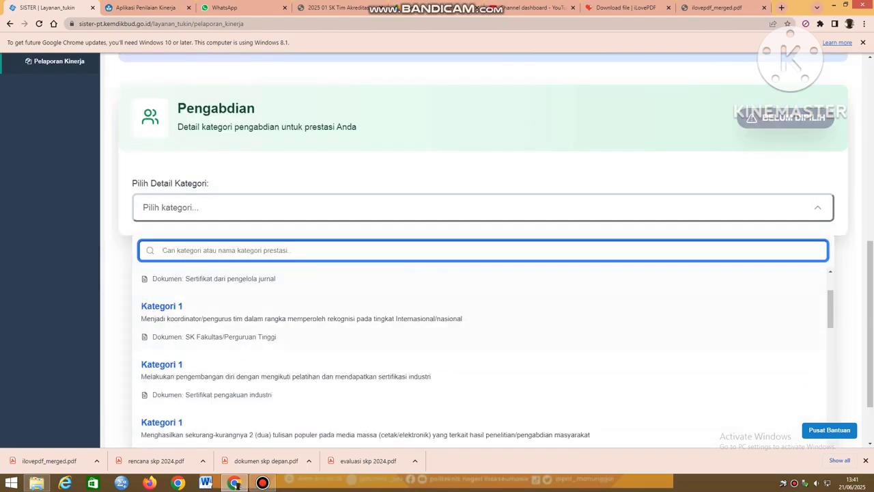
pyautogui.scroll(3, 483, 355)
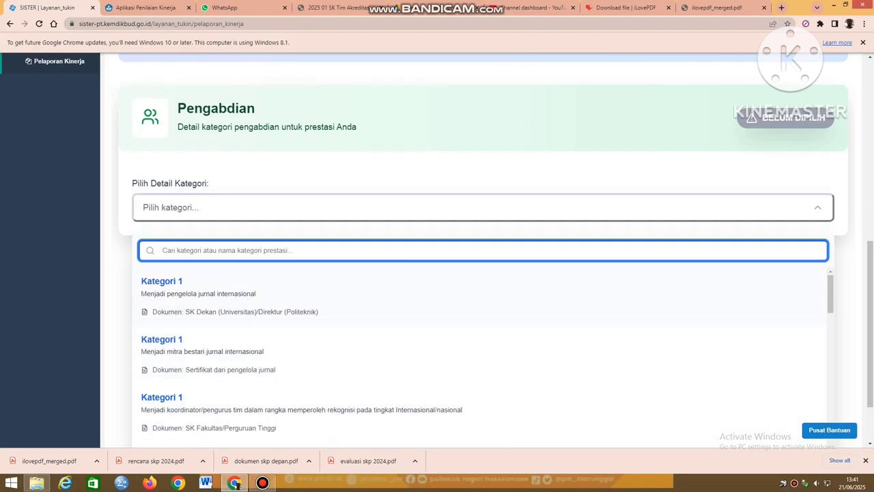
pyautogui.scroll(-2, 483, 355)
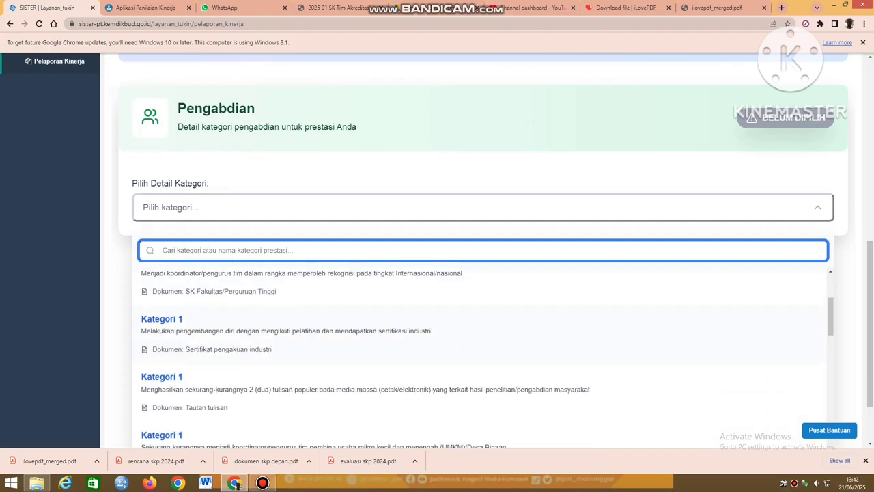
pyautogui.scroll(-5, 482, 355)
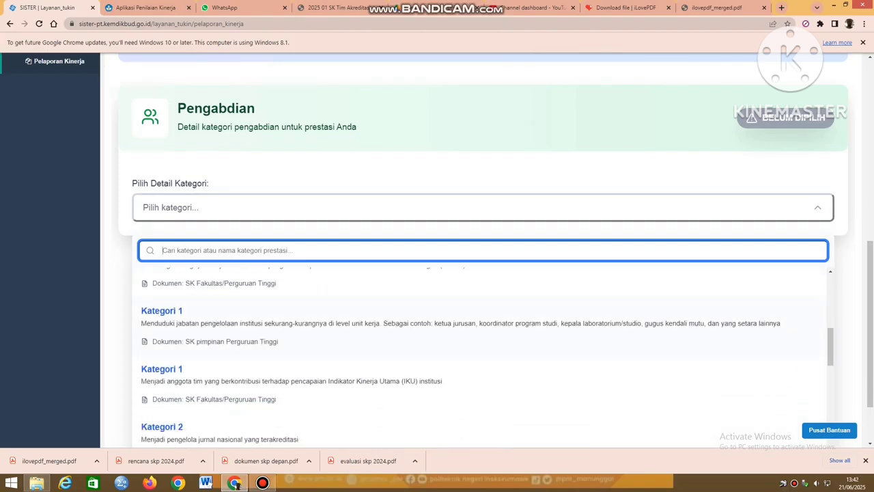
pyautogui.click(291, 381)
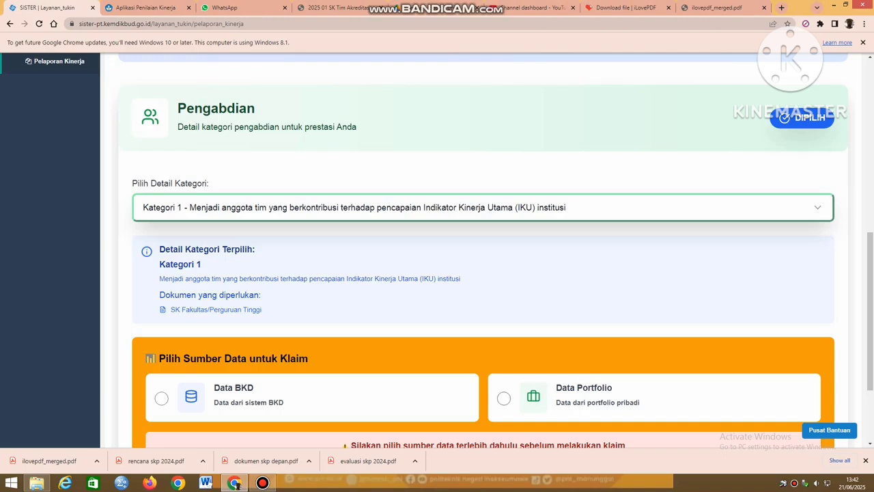
# Use Data Portfolio as the claim source and select the entry "Penetapan Tim Penyusun Borang Akreditasi Program Studi ALKS"
pyautogui.click(503, 398)
pyautogui.scroll(-2, 488, 250)
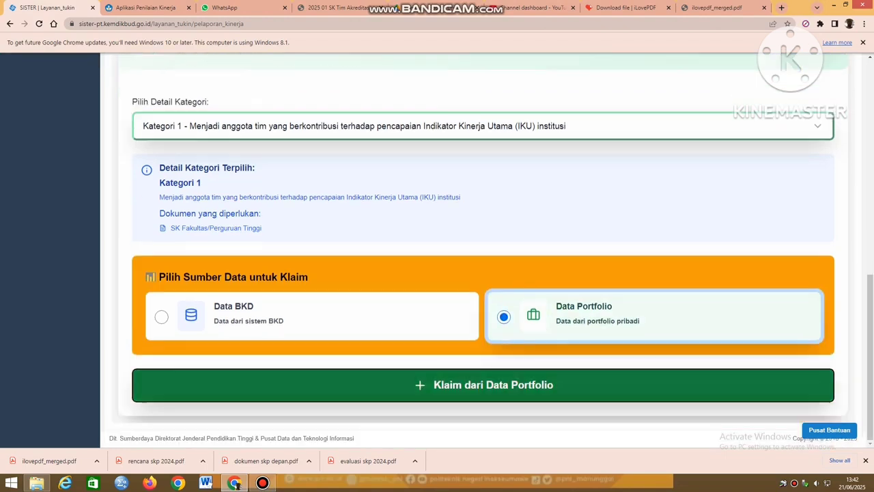
pyautogui.click(487, 384)
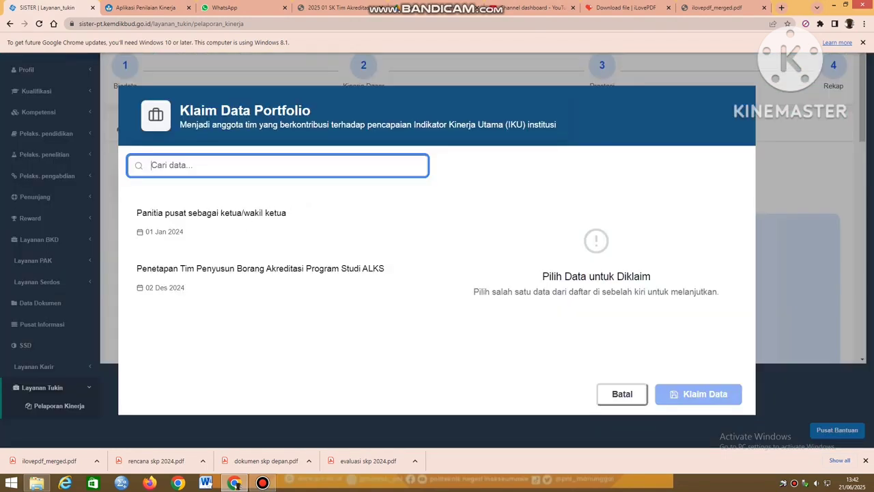
pyautogui.click(273, 273)
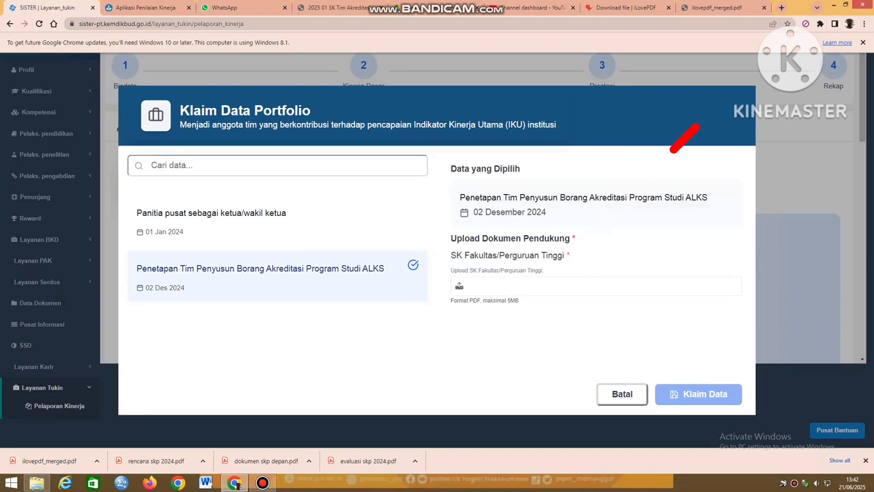
# Attach "2025 01 SK Tim Akreditasi ALKS_compressed" as the SK Fakultas/Perguruan Tinggi document and claim the selected portfolio data
pyautogui.click(519, 285)
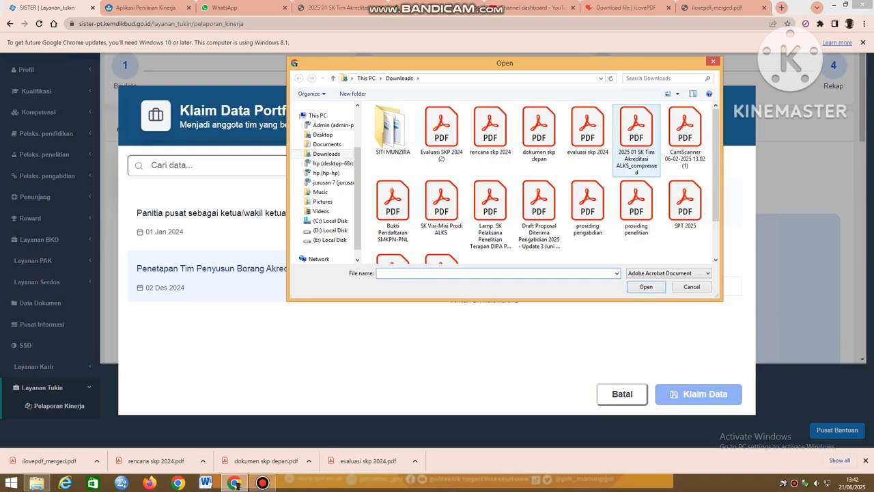
pyautogui.click(636, 133)
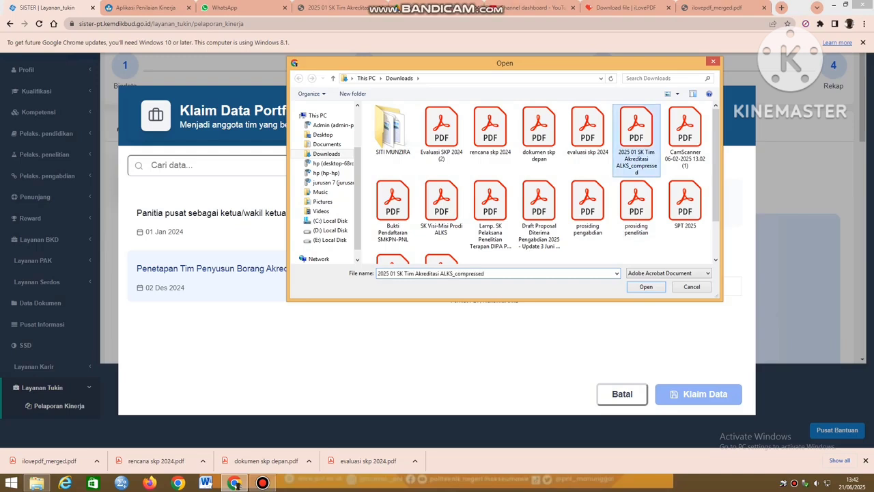
pyautogui.press('Return')
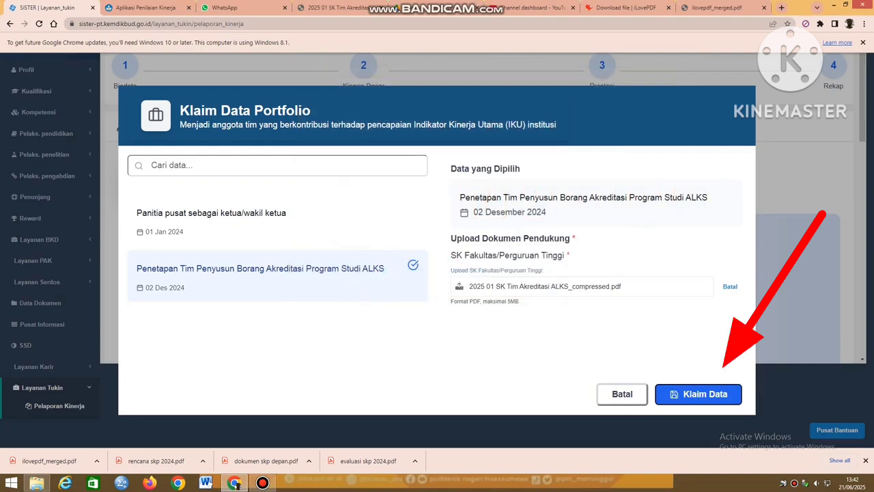
pyautogui.click(698, 394)
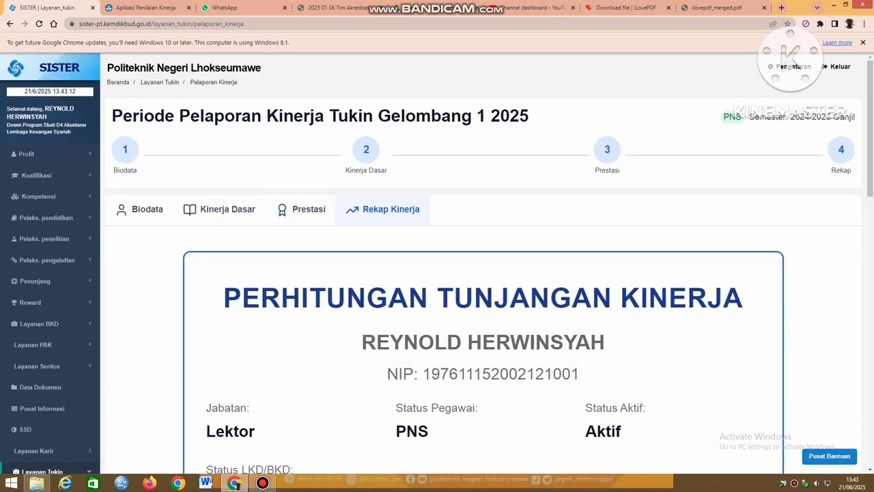
# Review the Tunjangan Kinerja calculation in Rekap Kinerja, including Tunjangan Profesi, Kinerja Dasar, Kinerja Prestasi, periodic evaluation deduction and total
pyautogui.scroll(-3, 478, 273)
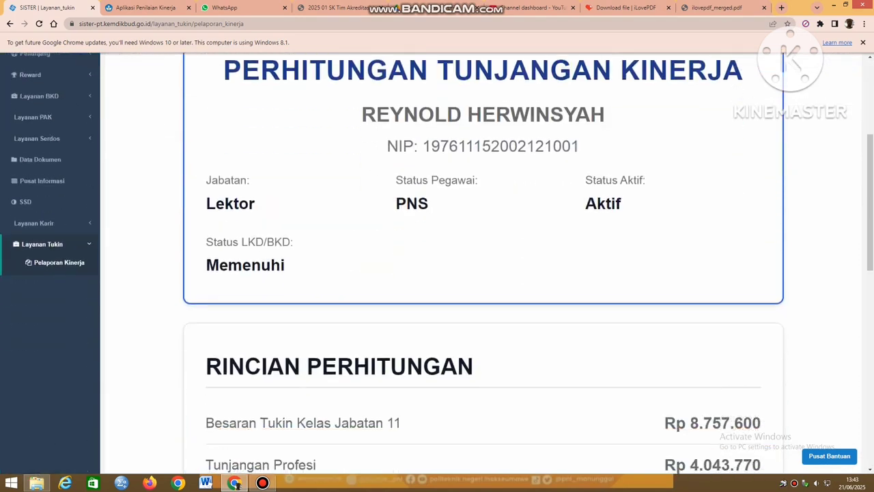
pyautogui.scroll(-5, 478, 273)
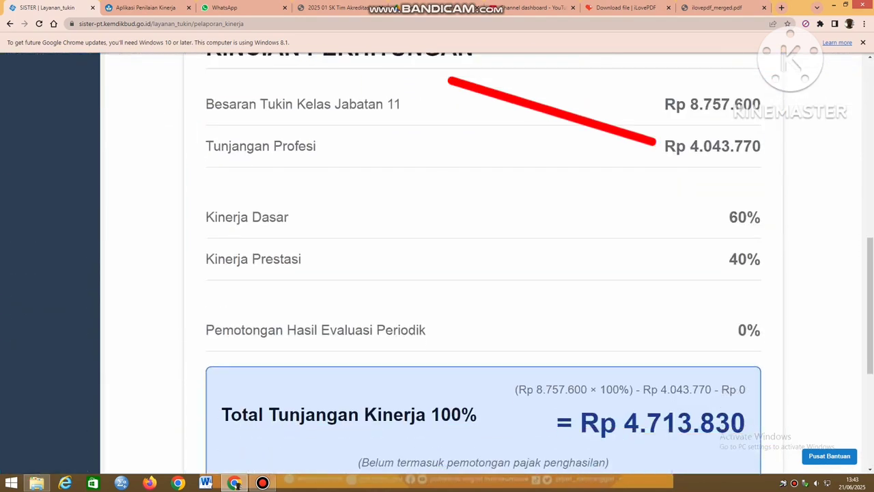
pyautogui.scroll(-1, 478, 273)
pyautogui.moveTo(728, 168); pyautogui.dragTo(760, 168)
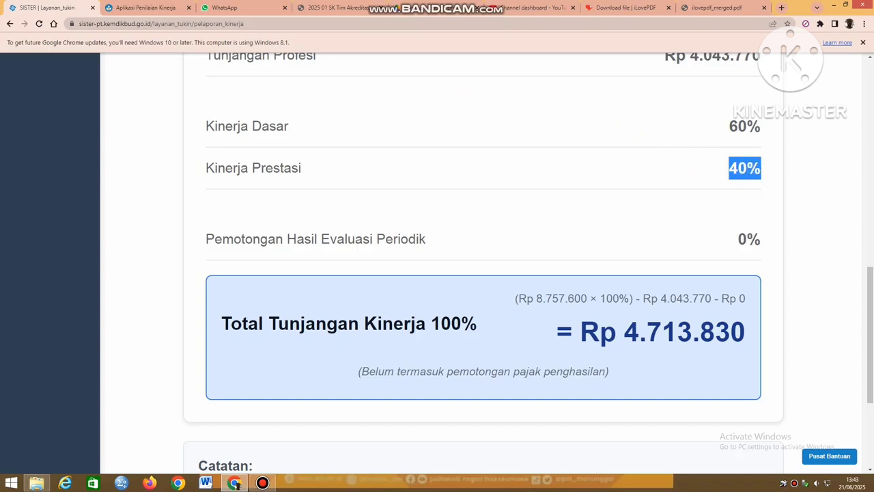
pyautogui.scroll(-1, 478, 273)
pyautogui.scroll(-3, 478, 273)
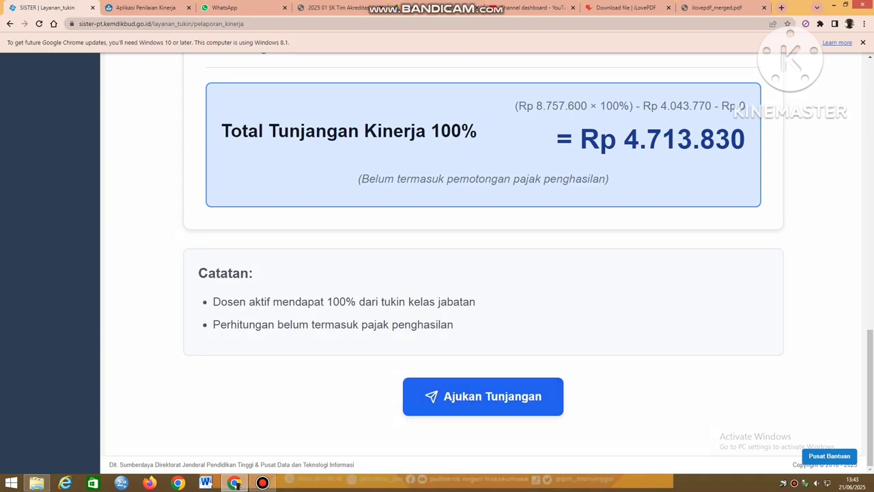
pyautogui.scroll(6, 483, 262)
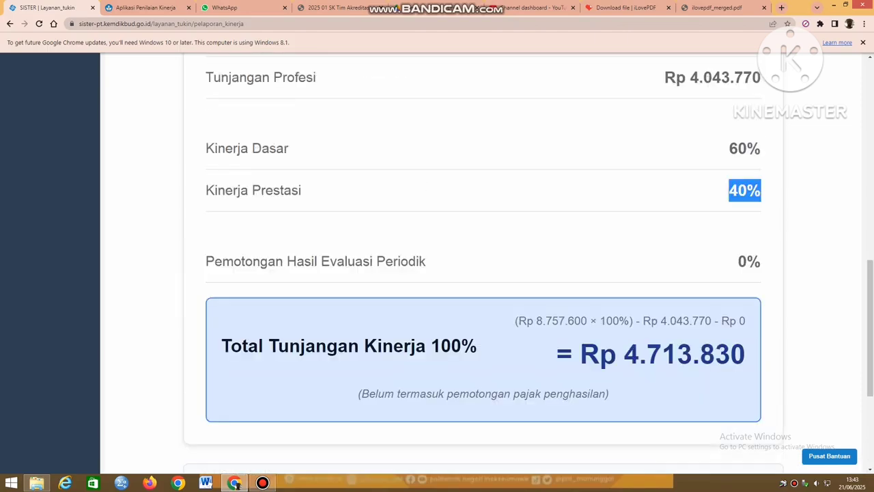
pyautogui.scroll(5, 483, 262)
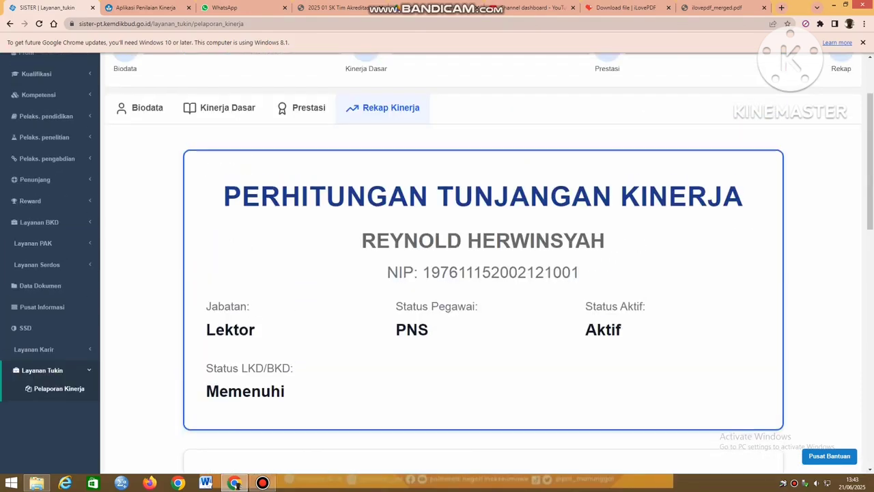
pyautogui.scroll(-10, 484, 262)
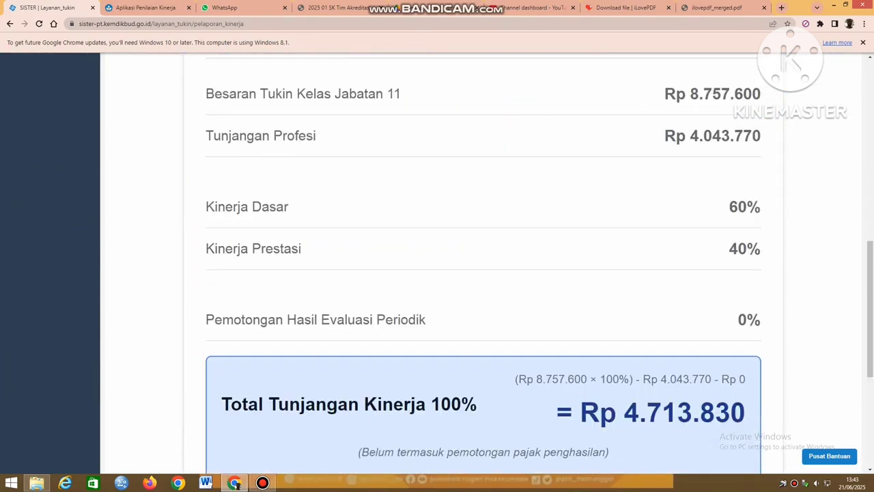
pyautogui.scroll(12, 483, 262)
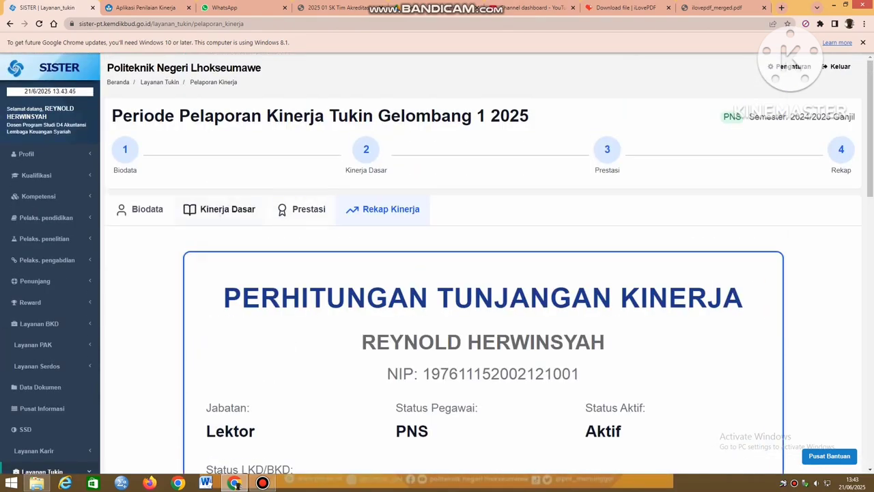
# Go back to Kinerja Dasar and check the predicate and document fields of Hasil Evaluasi Periodik
pyautogui.click(227, 209)
pyautogui.scroll(-1, 484, 273)
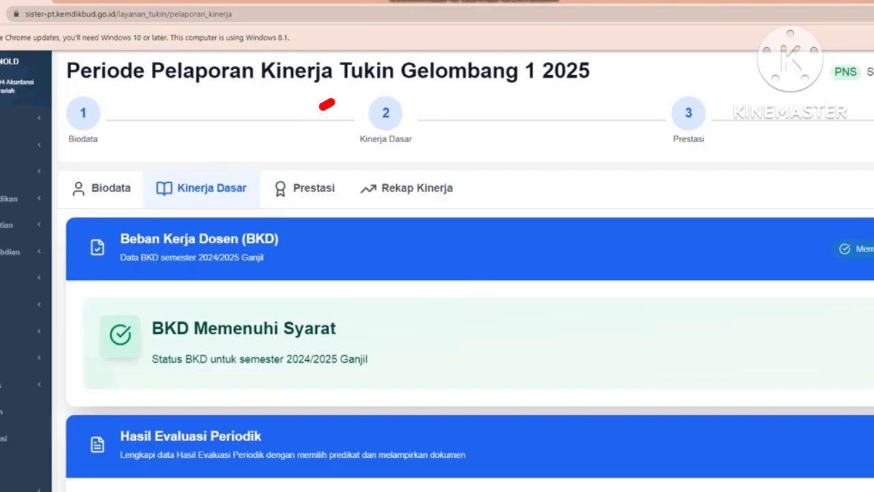
pyautogui.scroll(-3, 464, 307)
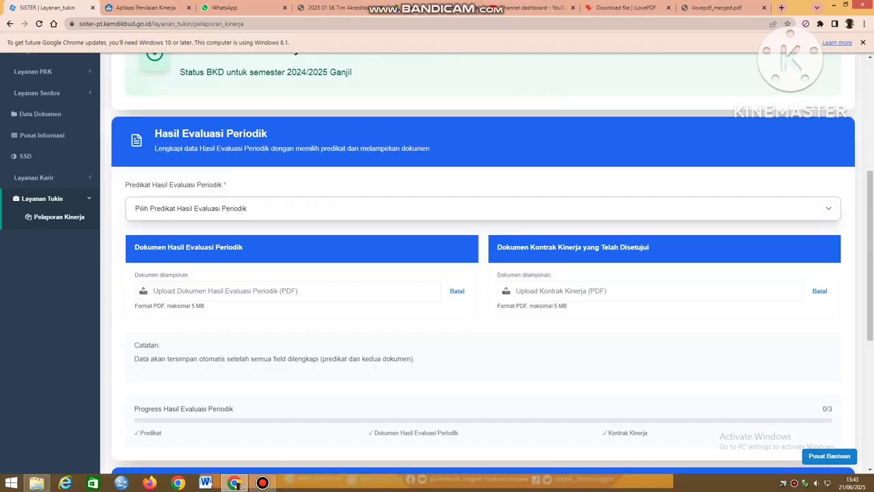